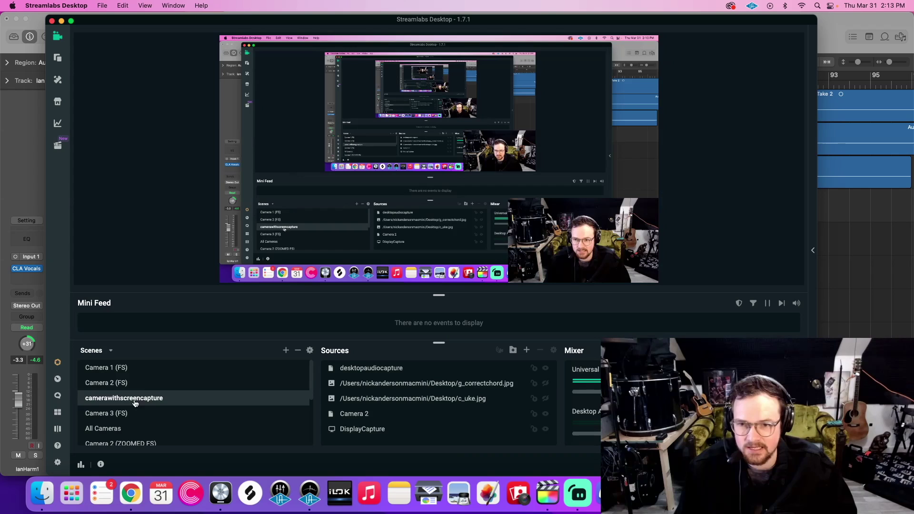
Play the lastofthefree vocal passage from bar 69 to about bar 75, then stop.
{"action": "left_click", "coordinate": [884, 266]}
{"action": "scroll", "coordinate": [635, 211], "scroll_direction": "left", "scroll_amount": 5}
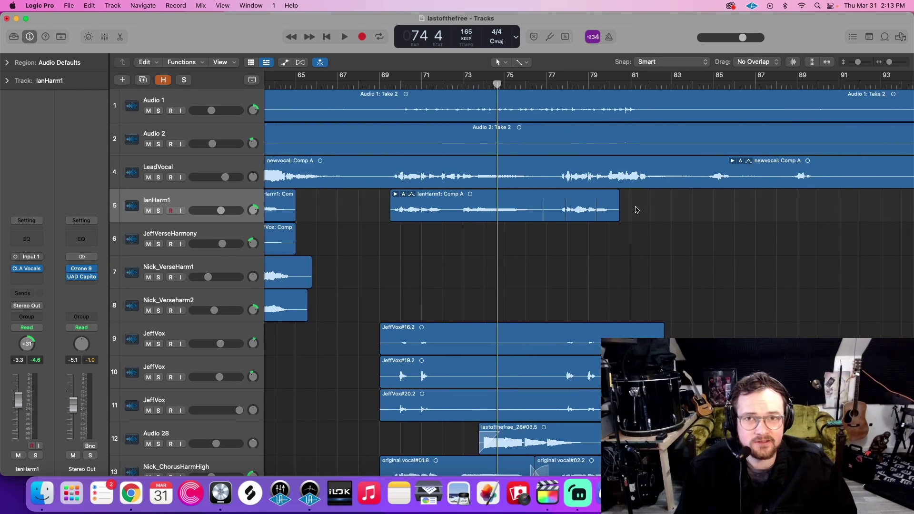
{"action": "scroll", "coordinate": [507, 167], "scroll_direction": "down", "scroll_amount": 1}
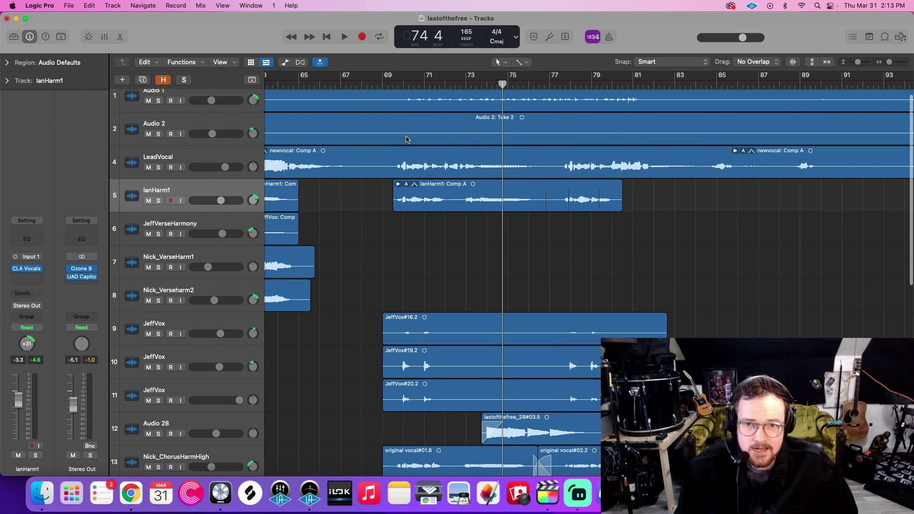
{"action": "scroll", "coordinate": [490, 137], "scroll_direction": "up", "scroll_amount": 1}
{"action": "scroll", "coordinate": [490, 137], "scroll_direction": "down", "scroll_amount": 5}
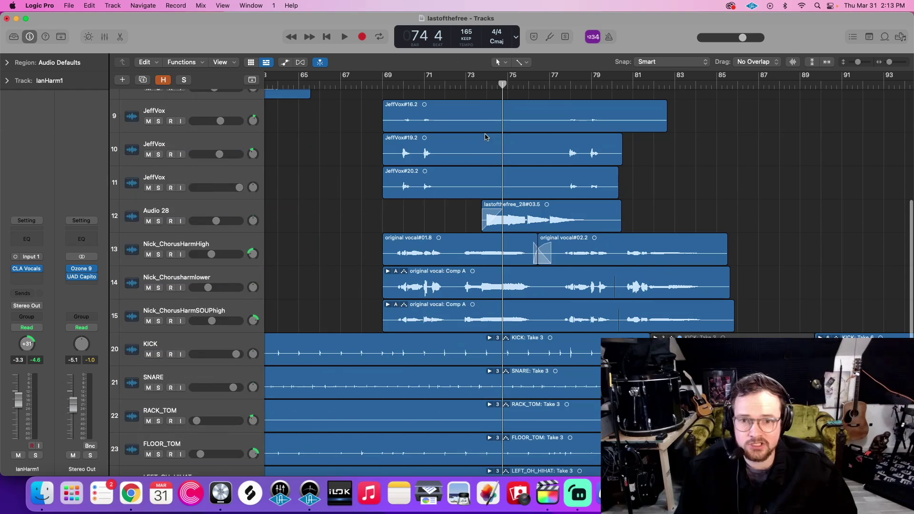
{"action": "scroll", "coordinate": [666, 202], "scroll_direction": "up", "scroll_amount": 5}
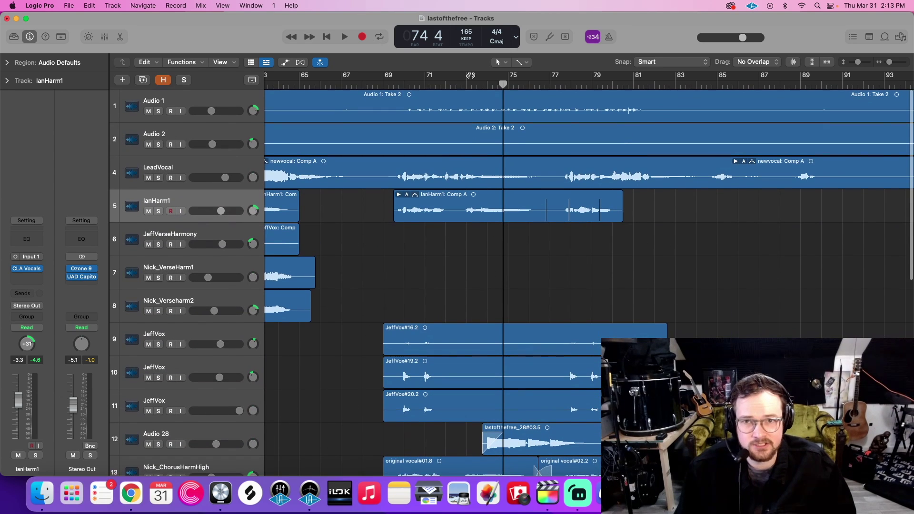
{"action": "left_click", "coordinate": [389, 85]}
{"action": "key", "text": "space"}
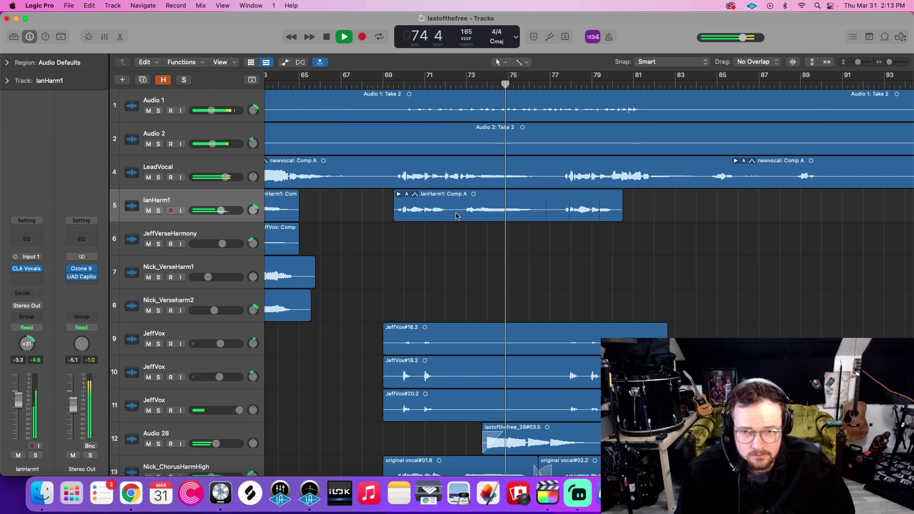
{"action": "key", "text": "space"}
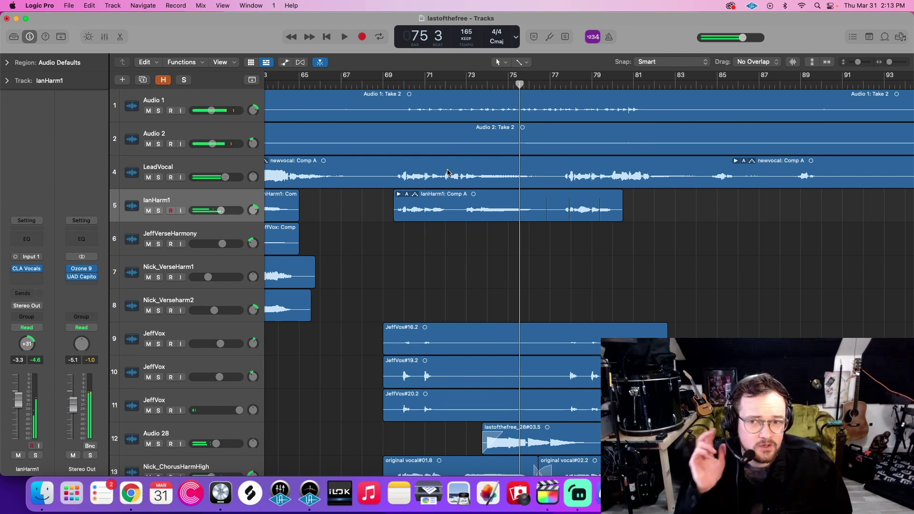
Select the IanHarm1 regions and expand the take folder to show Takes 1–6 under Comp A.
{"action": "left_click", "coordinate": [174, 201]}
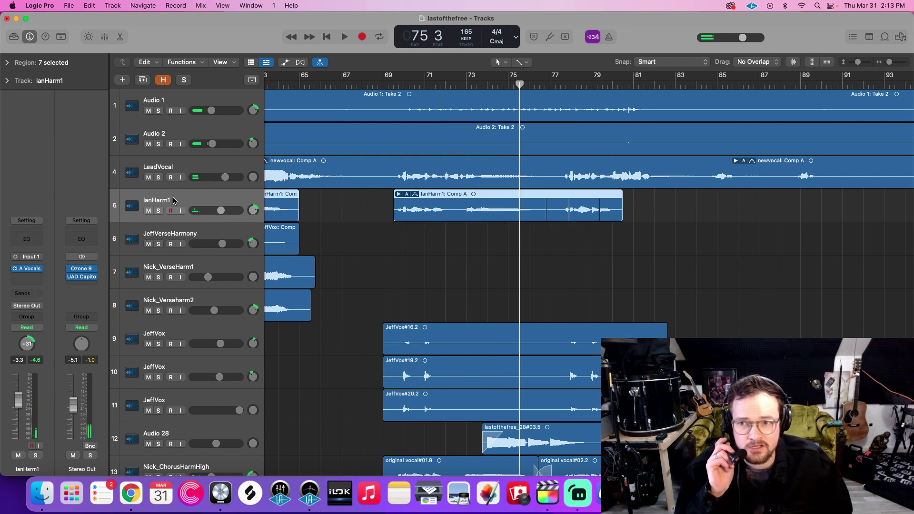
{"action": "left_click", "coordinate": [398, 195]}
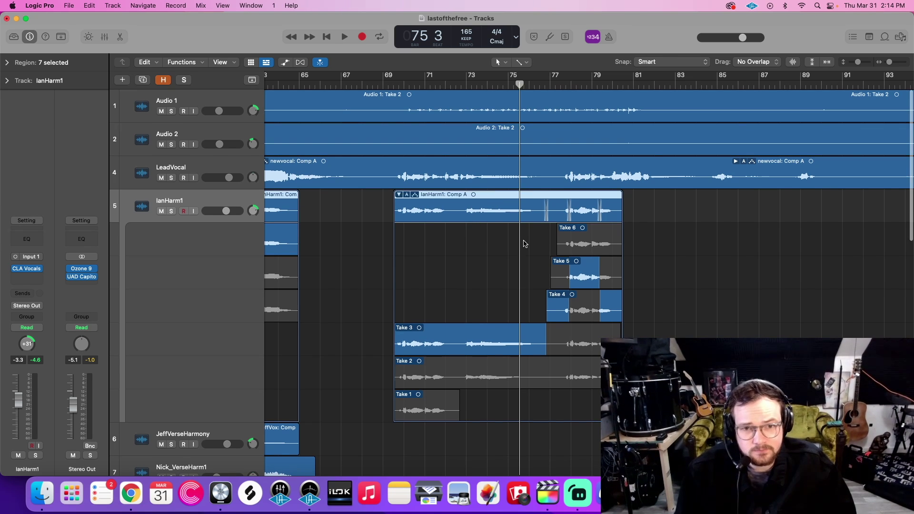
{"action": "left_click", "coordinate": [399, 194]}
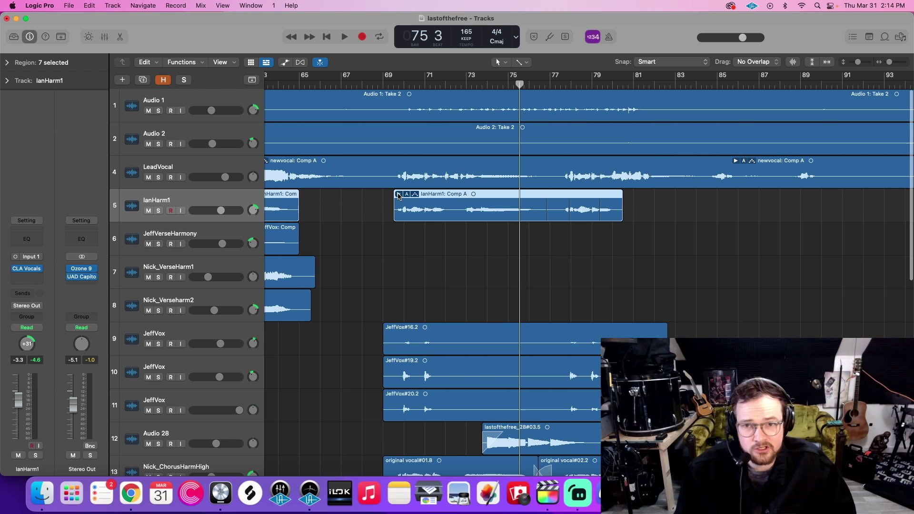
{"action": "left_click", "coordinate": [399, 194]}
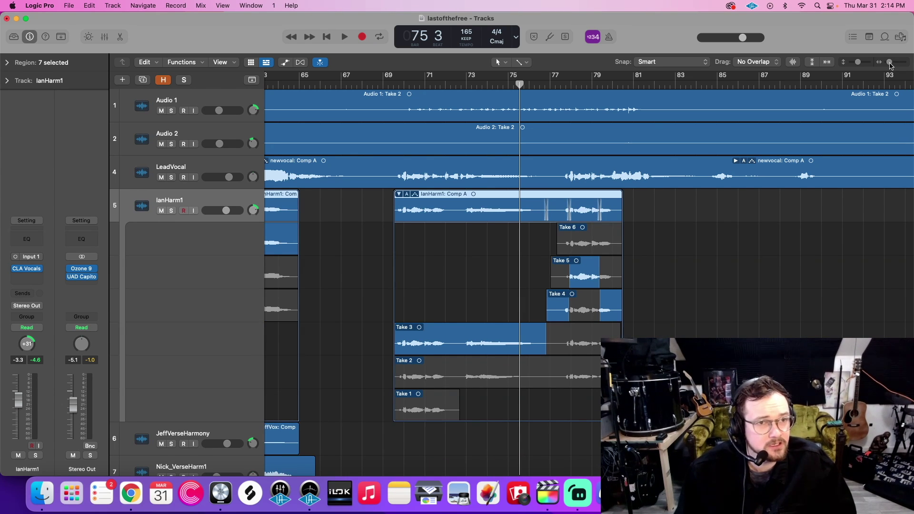
Zoom in so all six IanHarm1 take lanes fit, enlarge the waveforms, and return to bar 69.
{"action": "left_click_drag", "start_coordinate": [890, 63], "coordinate": [891, 63]}
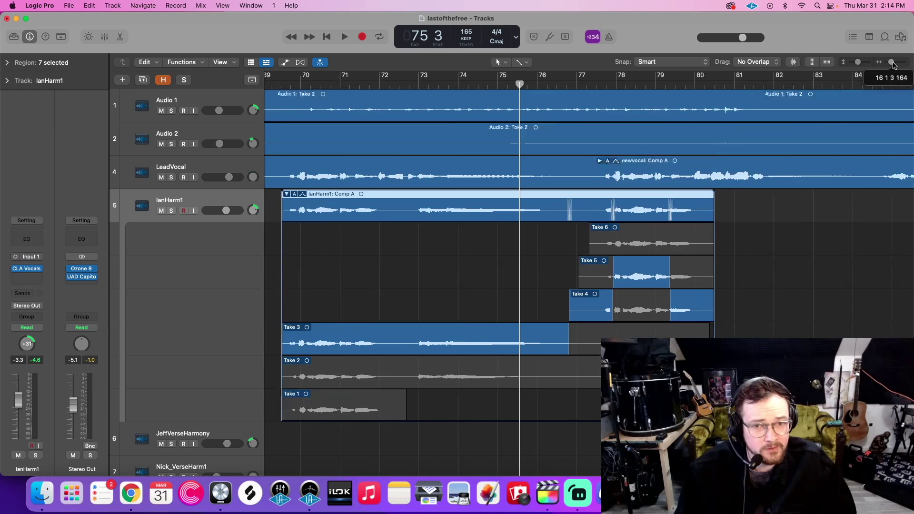
{"action": "scroll", "coordinate": [867, 85], "scroll_direction": "left", "scroll_amount": 5}
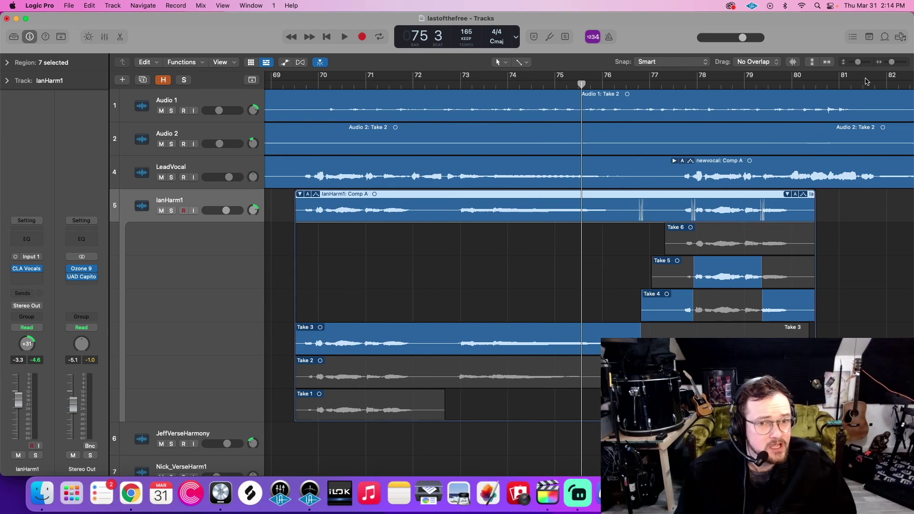
{"action": "left_click_drag", "start_coordinate": [858, 63], "coordinate": [861, 64]}
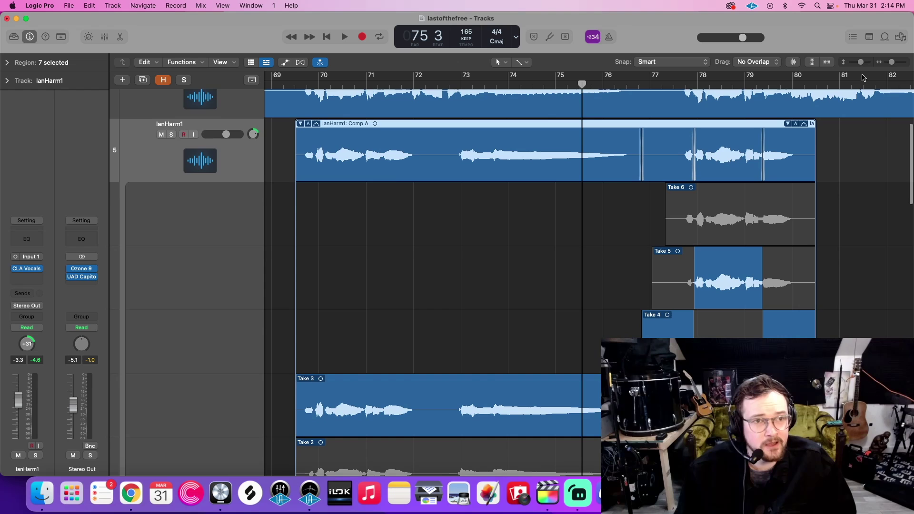
{"action": "left_click_drag", "start_coordinate": [860, 63], "coordinate": [863, 66]}
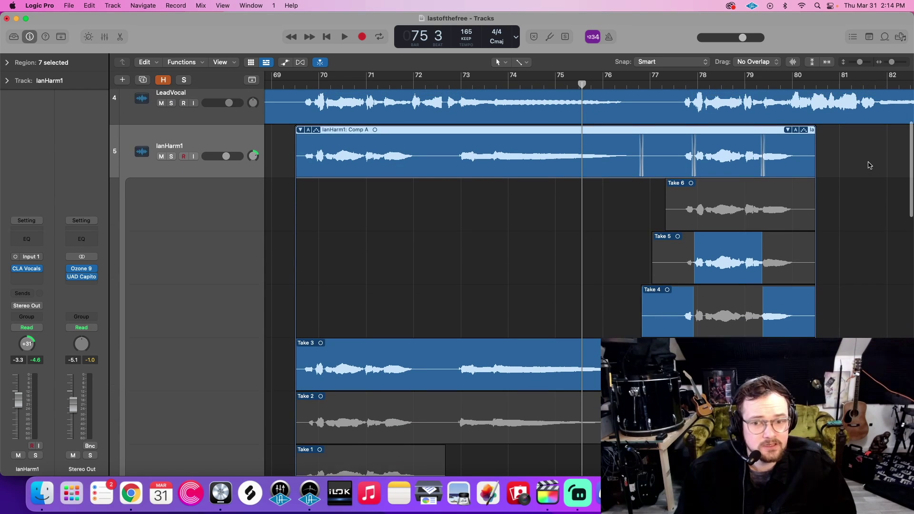
{"action": "left_click", "coordinate": [793, 62]}
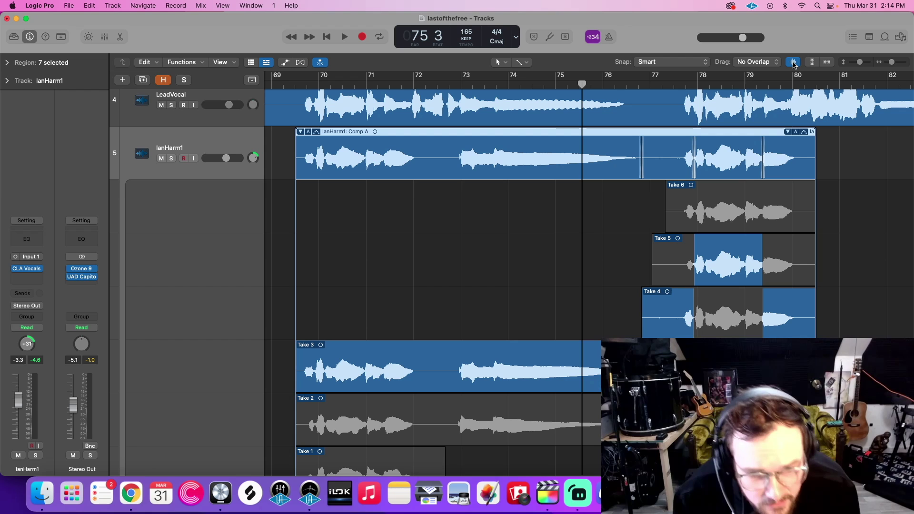
{"action": "scroll", "coordinate": [666, 190], "scroll_direction": "down", "scroll_amount": 2}
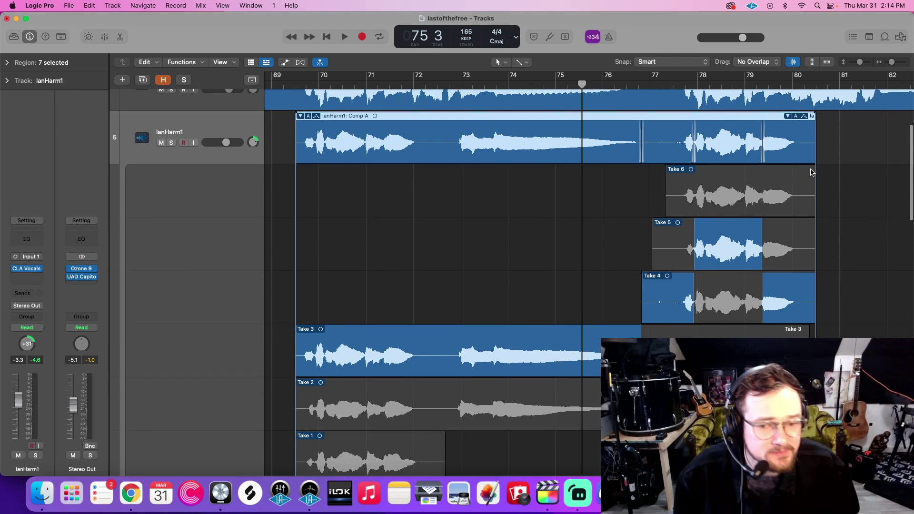
{"action": "scroll", "coordinate": [552, 223], "scroll_direction": "down", "scroll_amount": 5}
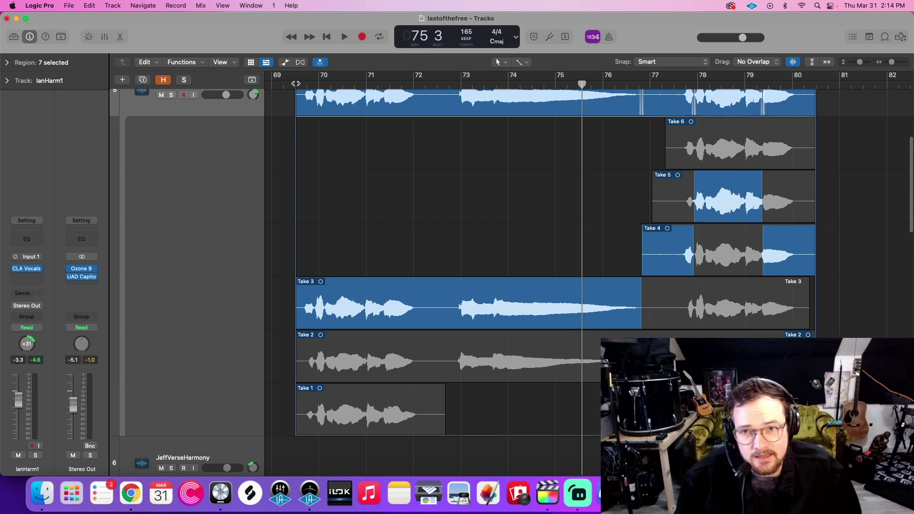
{"action": "left_click", "coordinate": [295, 84]}
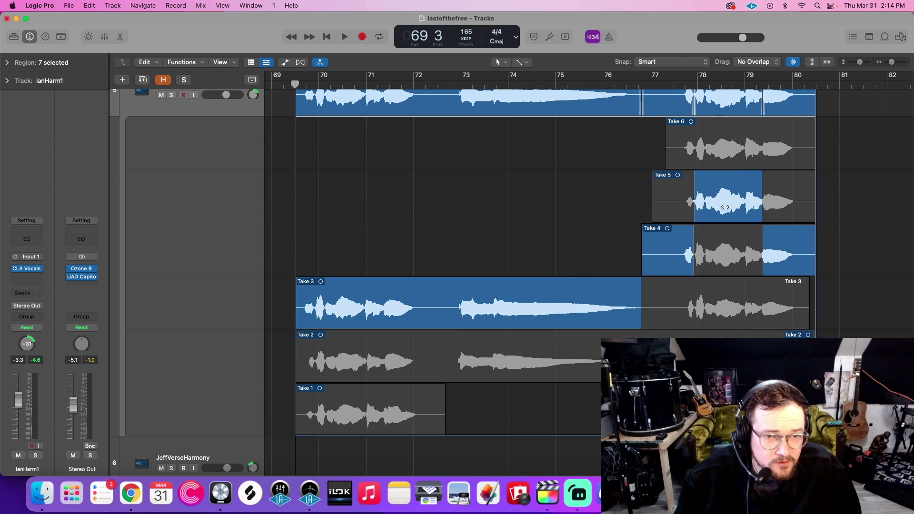
{"action": "scroll", "coordinate": [716, 115], "scroll_direction": "up", "scroll_amount": 2}
Solo IanHarm1 and audition the passage from bar 77.
{"action": "left_click", "coordinate": [645, 81]}
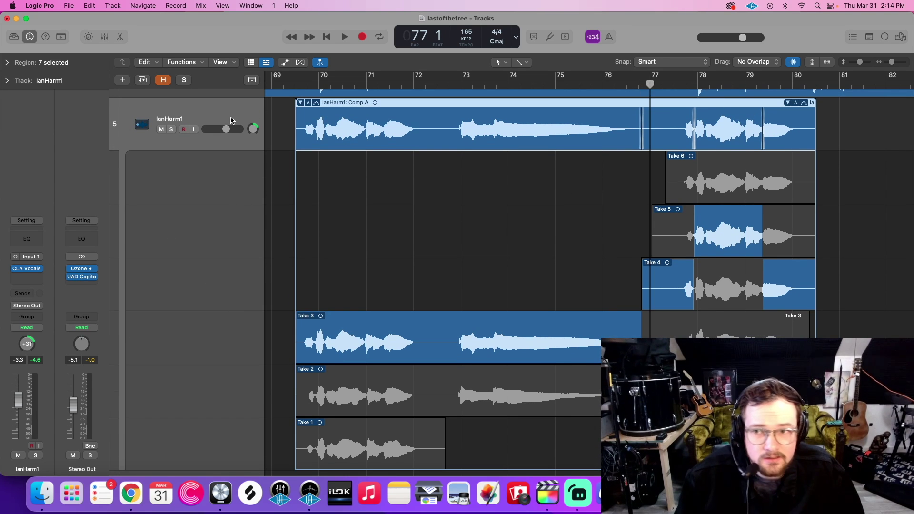
{"action": "left_click", "coordinate": [173, 129]}
{"action": "key", "text": "space"}
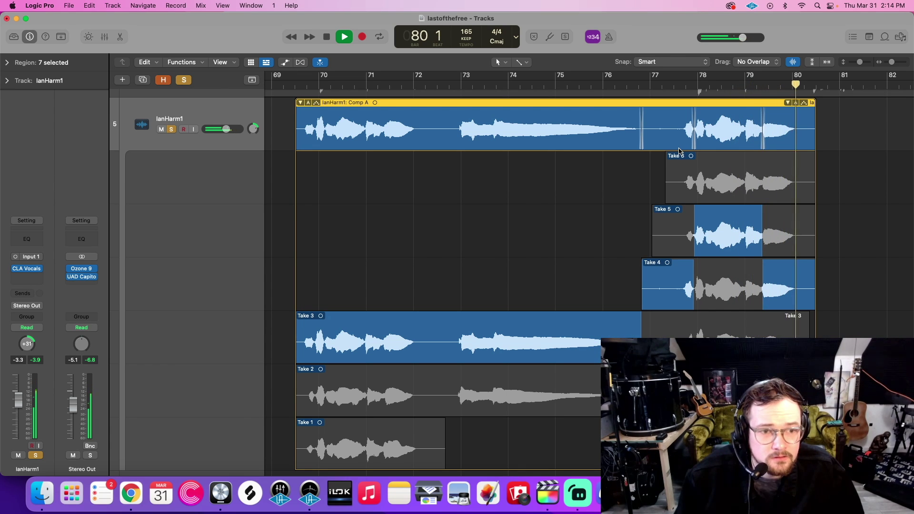
{"action": "key", "text": "space"}
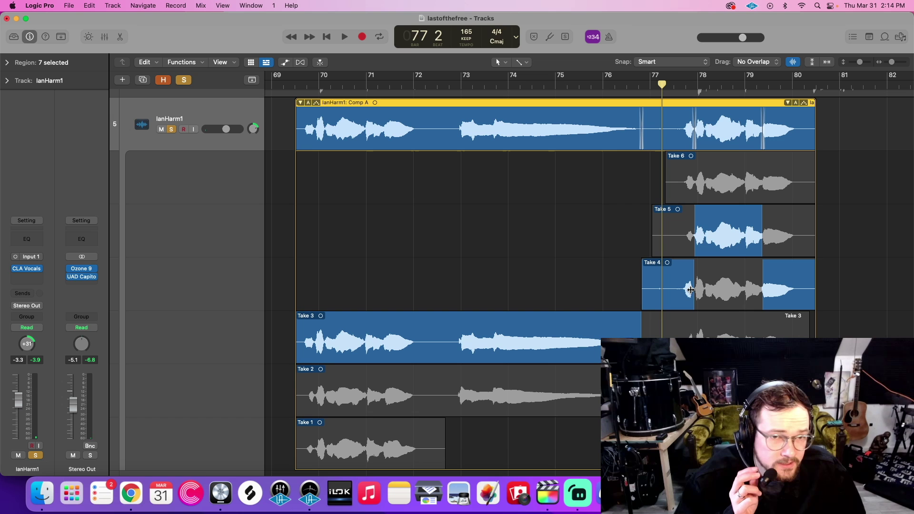
Comp all of Take 4 in place of Take 5 for bars 77–80 and replay it.
{"action": "left_click_drag", "start_coordinate": [690, 290], "coordinate": [763, 290]}
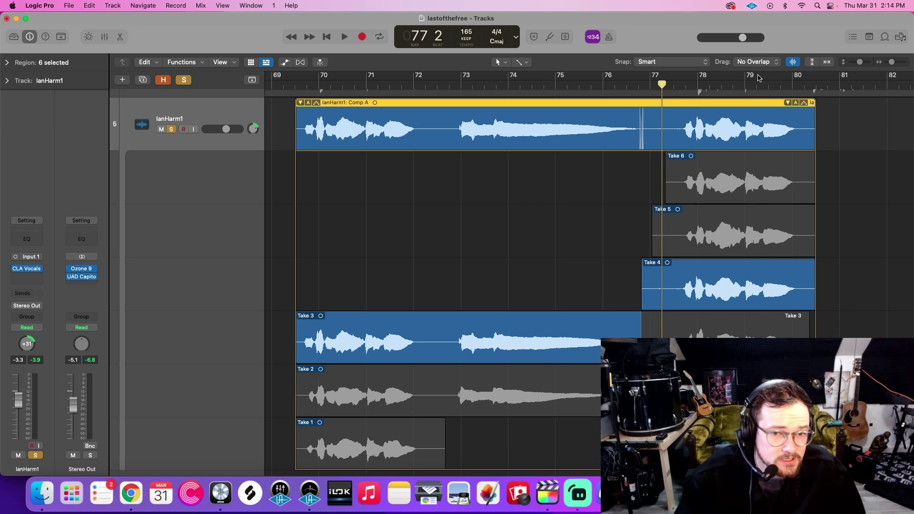
{"action": "key", "text": "space"}
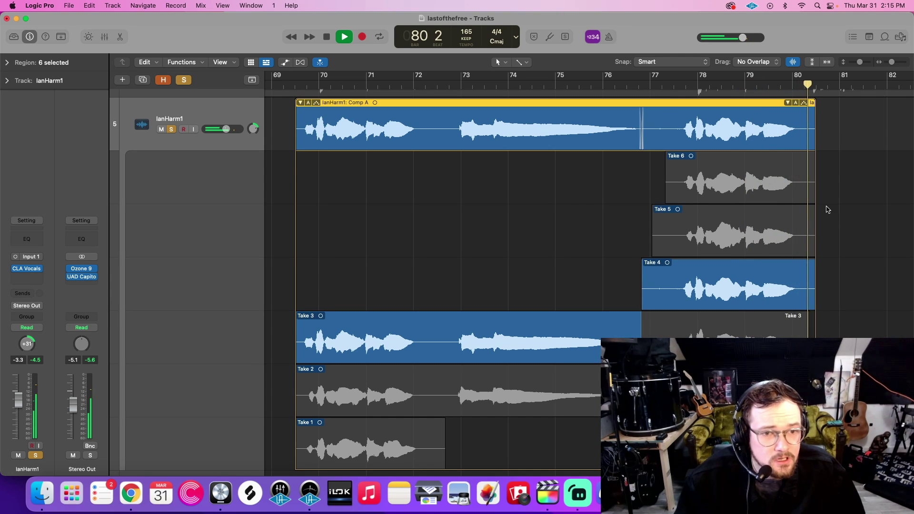
{"action": "key", "text": "space"}
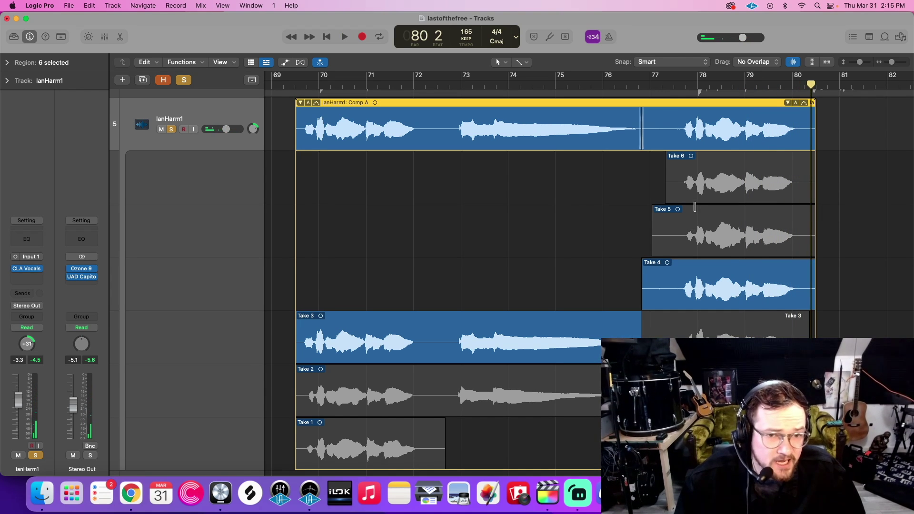
Zoom in around bars 77–78, set the playhead to 77 4, and make the take lanes taller.
{"action": "left_click_drag", "start_coordinate": [891, 63], "coordinate": [898, 65]}
{"action": "scroll", "coordinate": [675, 245], "scroll_direction": "left", "scroll_amount": 5}
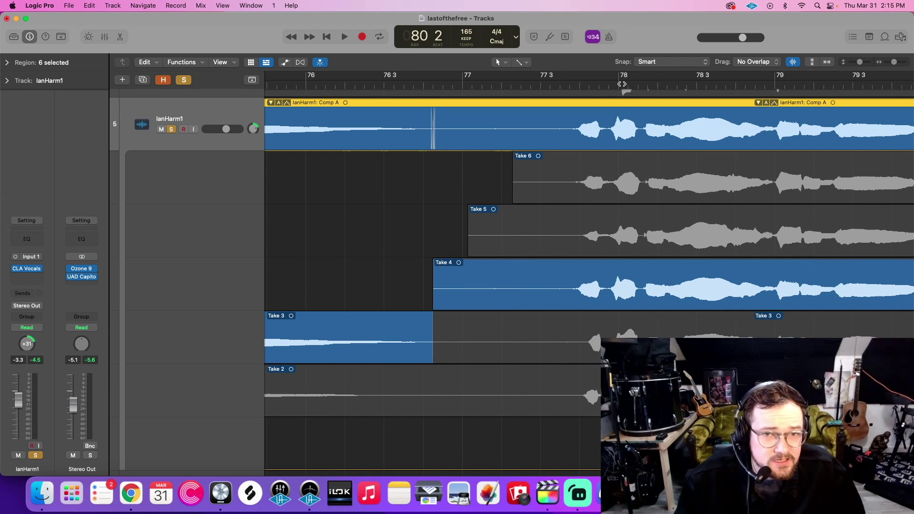
{"action": "left_click", "coordinate": [622, 81]}
{"action": "left_click_drag", "start_coordinate": [893, 64], "coordinate": [895, 65]}
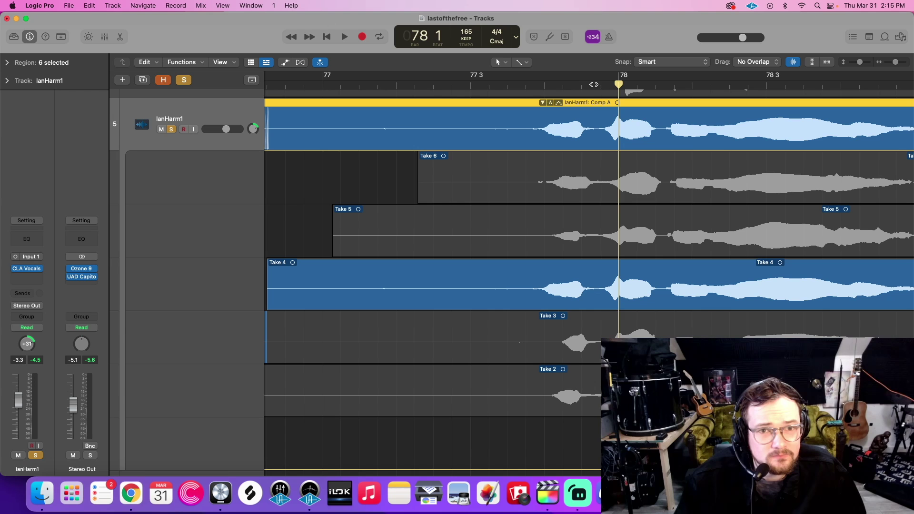
{"action": "left_click", "coordinate": [594, 85]}
{"action": "left_click_drag", "start_coordinate": [862, 64], "coordinate": [865, 64]}
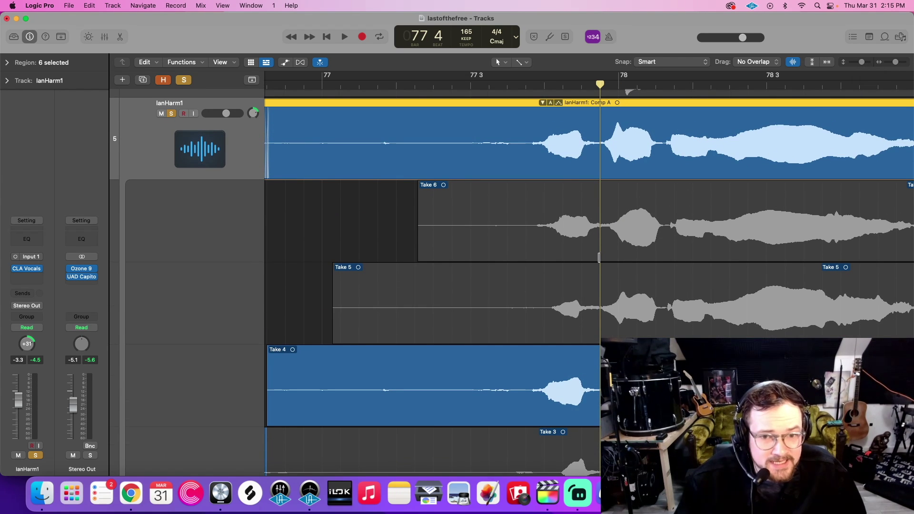
Comp a Take 5 slice from 77 4 to just past bar 78 and inspect the edit point.
{"action": "left_click_drag", "start_coordinate": [602, 291], "coordinate": [697, 315]}
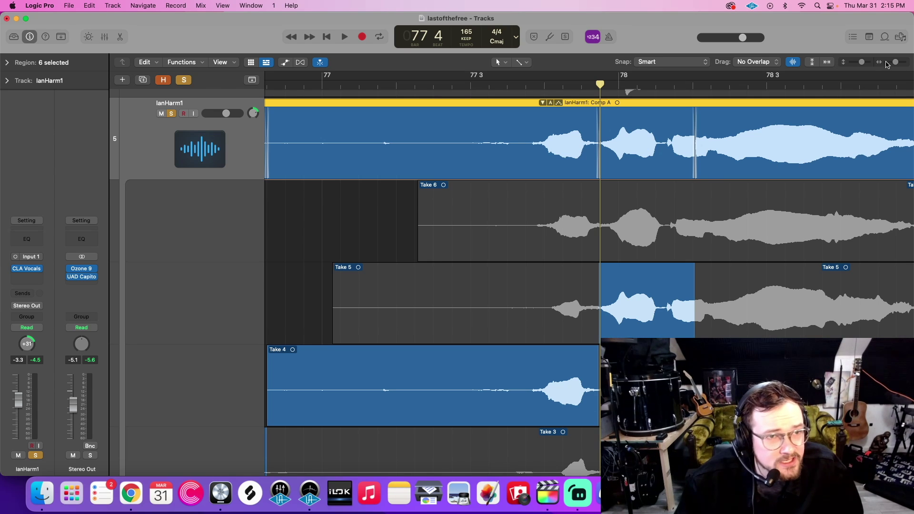
{"action": "left_click_drag", "start_coordinate": [897, 64], "coordinate": [898, 64]}
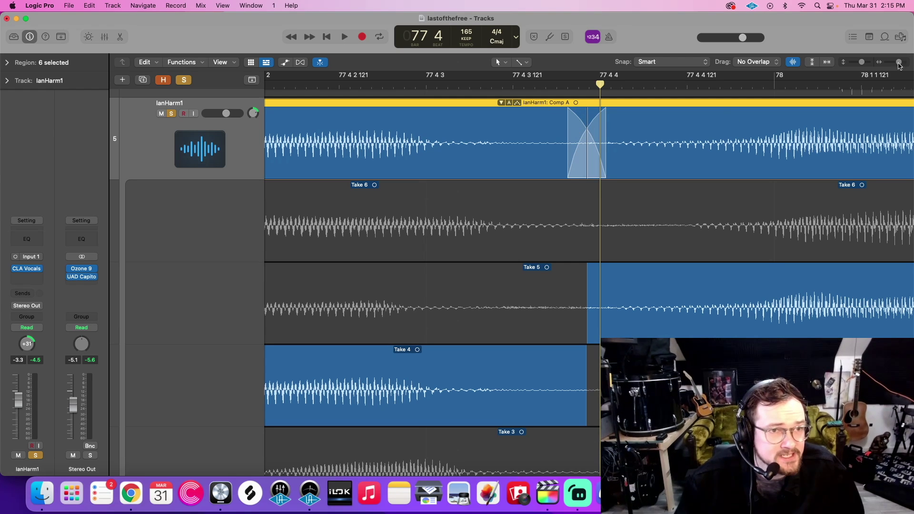
{"action": "left_click_drag", "start_coordinate": [898, 65], "coordinate": [893, 70]}
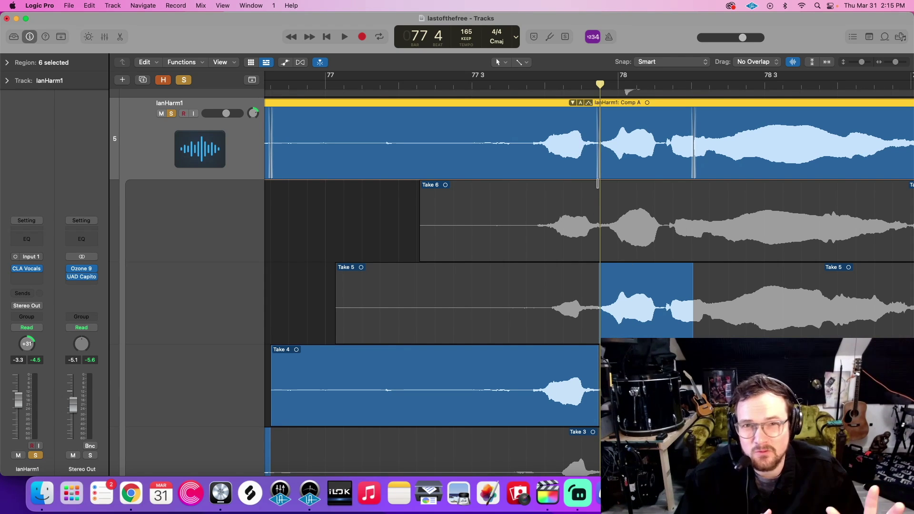
Back in Logic Pro, extend Take 4 over the Take 5 slice through bar 78 and replay from 77 3.
{"action": "scroll", "coordinate": [509, 280], "scroll_direction": "down", "scroll_amount": 3}
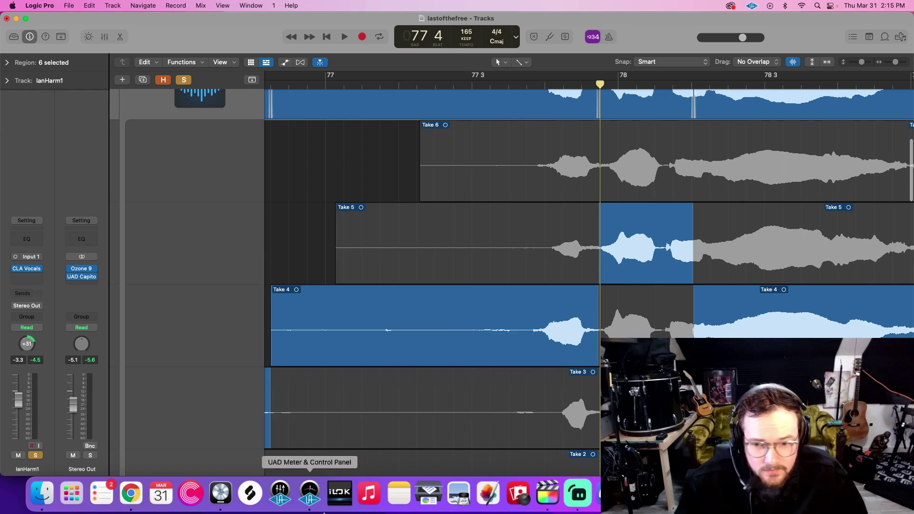
{"action": "left_click", "coordinate": [578, 494]}
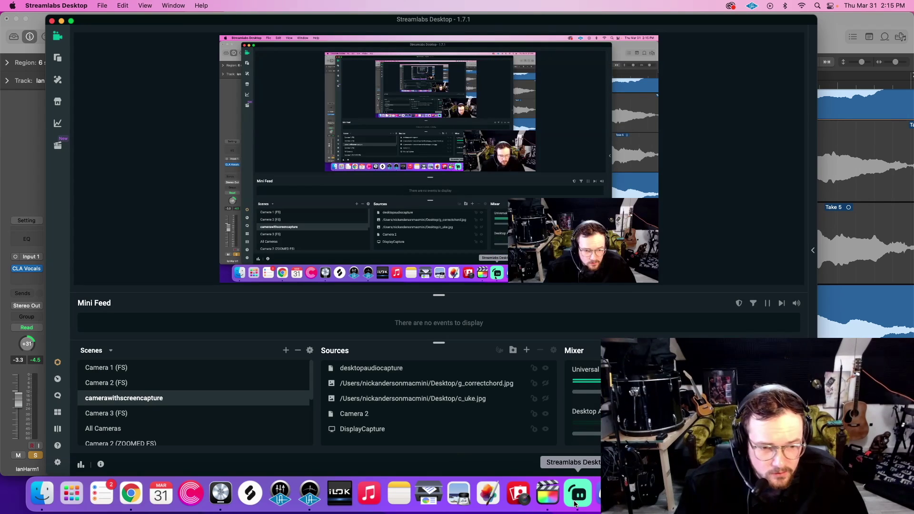
{"action": "key", "text": "super+Tab"}
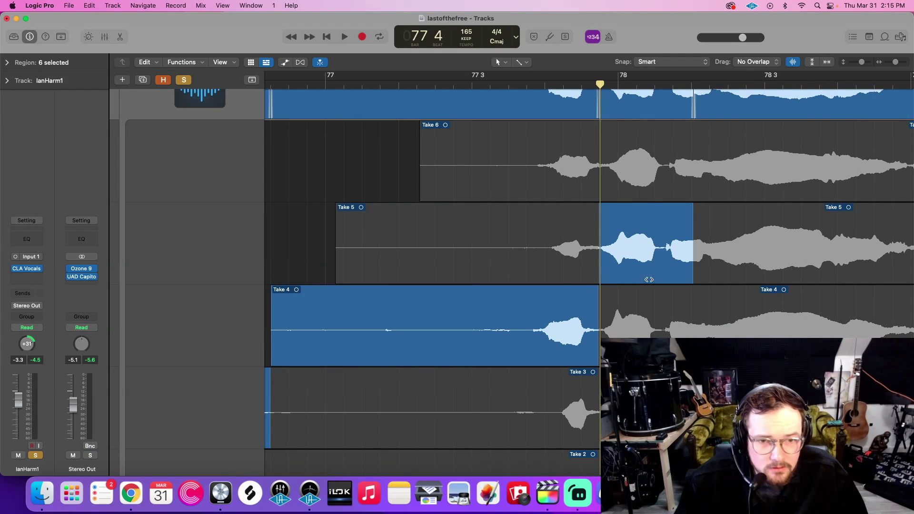
{"action": "left_click_drag", "start_coordinate": [598, 238], "coordinate": [599, 239]}
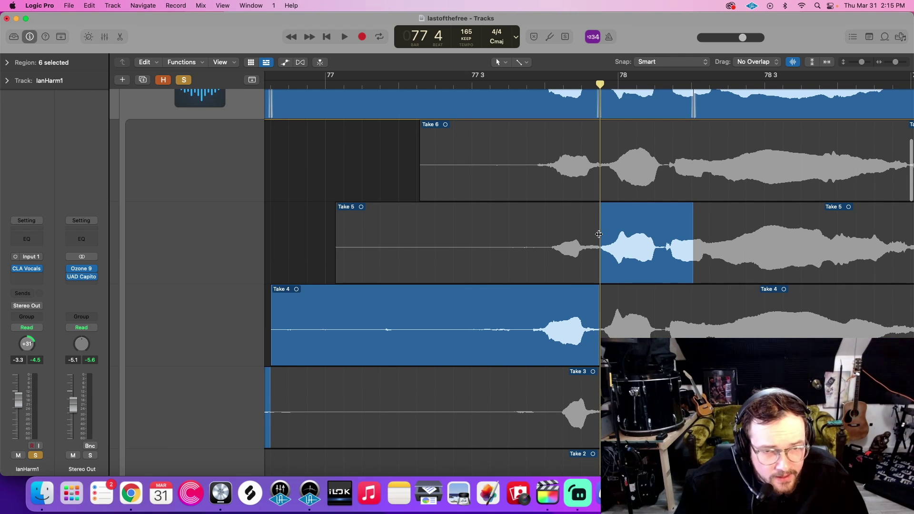
{"action": "left_click_drag", "start_coordinate": [605, 252], "coordinate": [540, 249]}
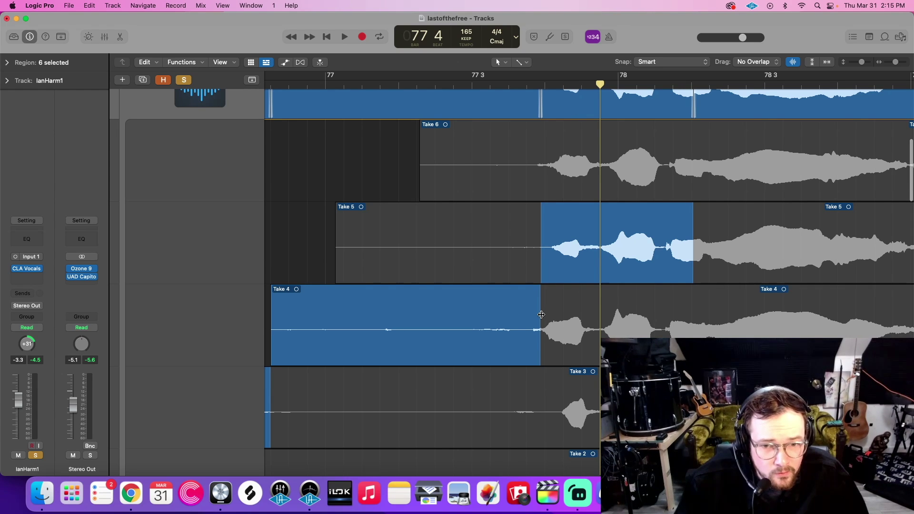
{"action": "left_click_drag", "start_coordinate": [541, 314], "coordinate": [726, 314]}
{"action": "double_click", "coordinate": [542, 85]}
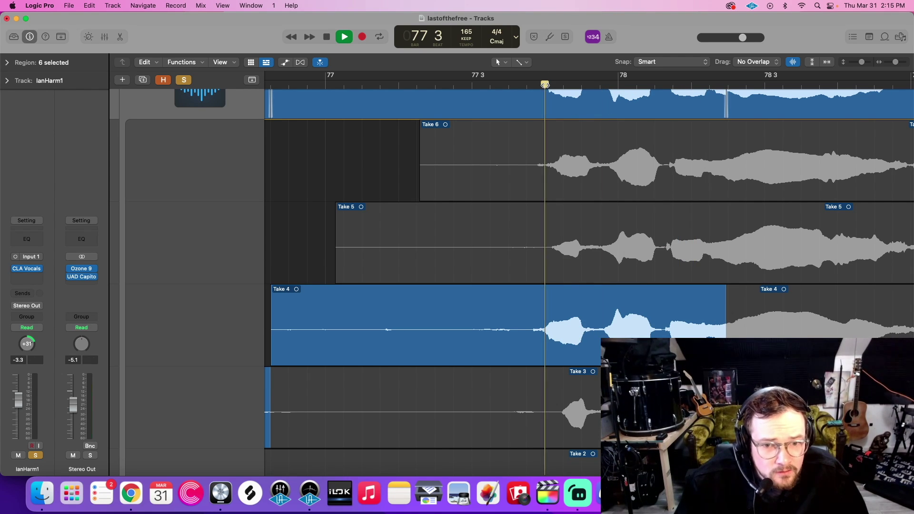
Set a short cycle range around 77 4 and loop-audition the edit.
{"action": "left_click", "coordinate": [579, 86]}
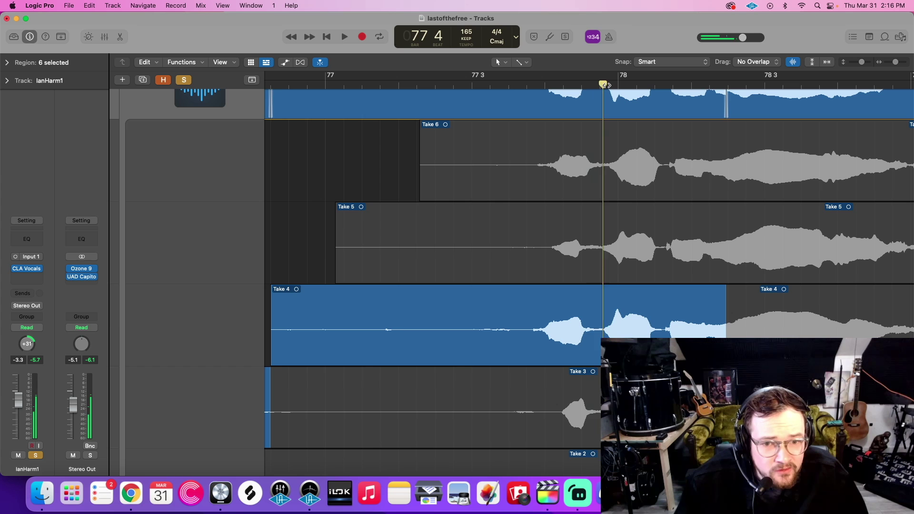
{"action": "left_click", "coordinate": [588, 86]}
{"action": "left_click_drag", "start_coordinate": [586, 76], "coordinate": [599, 75]}
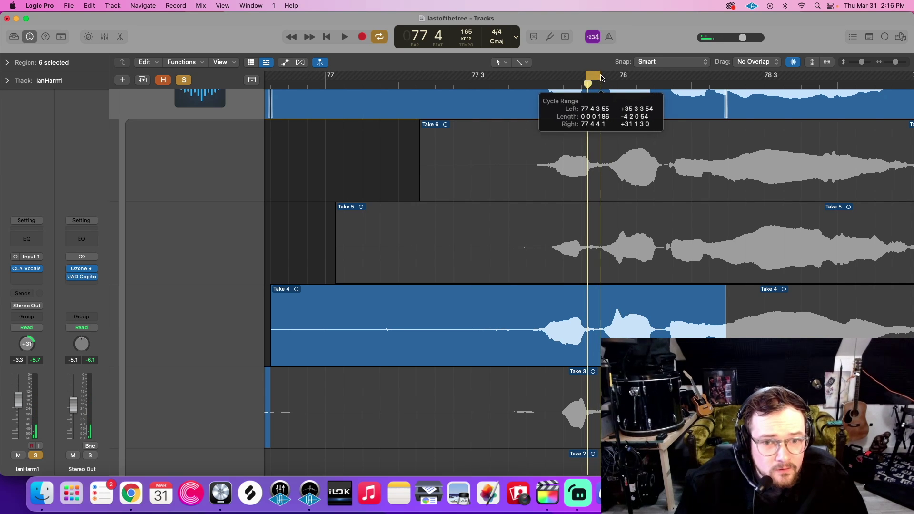
{"action": "key", "text": "space"}
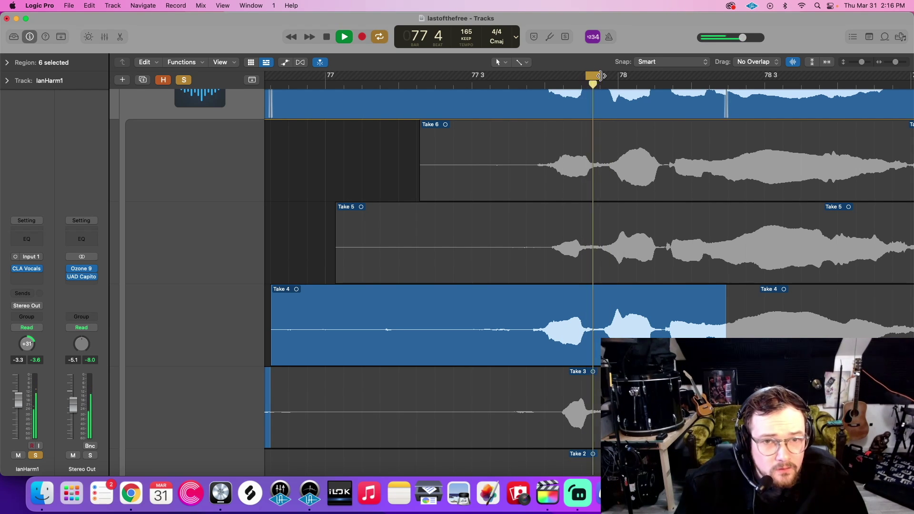
{"action": "key", "text": "space"}
Extend the cycle range's end toward bar 78, loop it again, and stop at 77 4.
{"action": "left_click_drag", "start_coordinate": [600, 76], "coordinate": [621, 76]}
{"action": "key", "text": "space"}
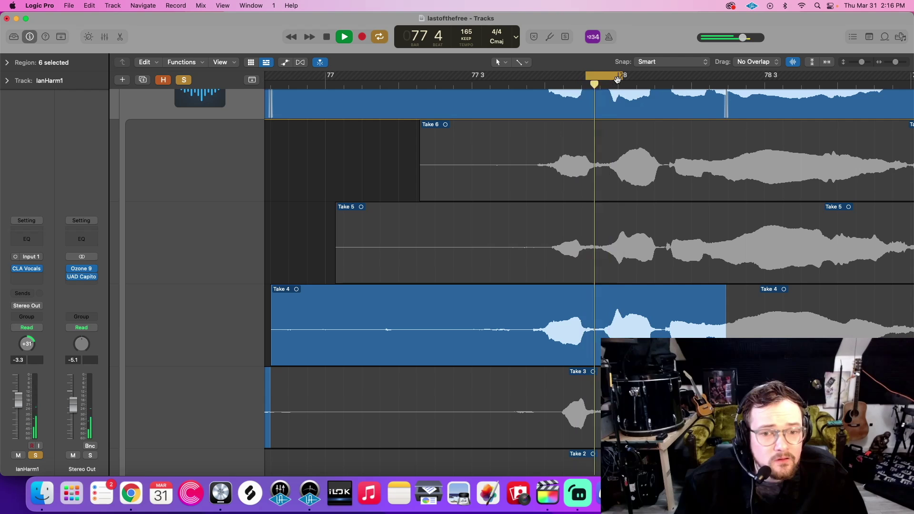
{"action": "key", "text": "space"}
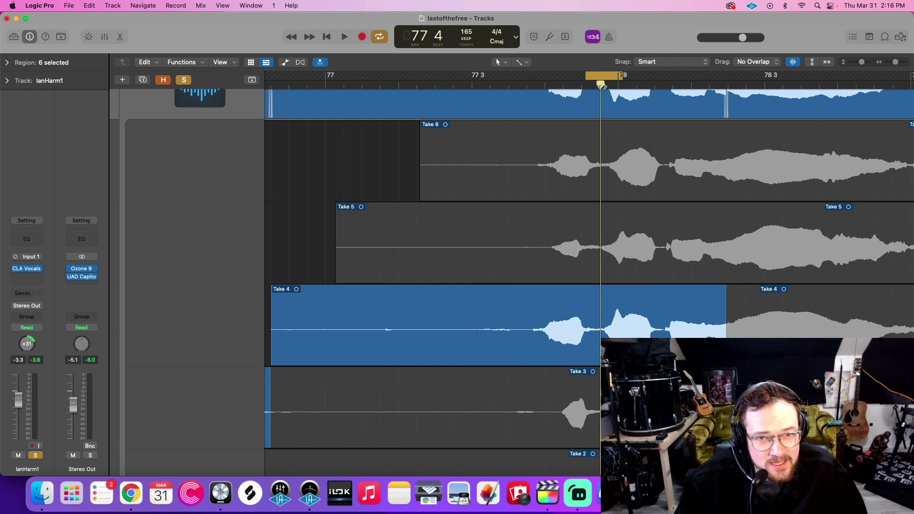
{"action": "left_click_drag", "start_coordinate": [601, 86], "coordinate": [590, 94]}
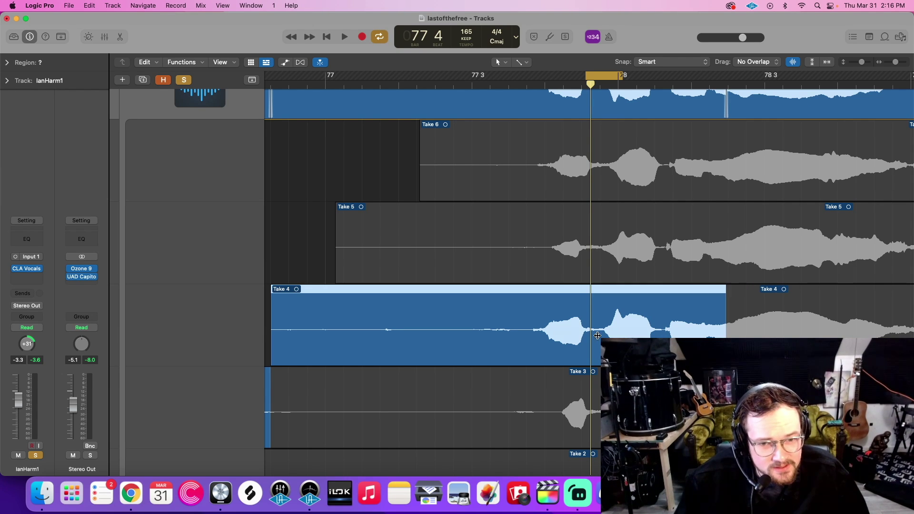
End Take 4 before bar 78, swipe in a Take 5 section, and widen the cycle range past bar 78.
{"action": "left_click_drag", "start_coordinate": [725, 328], "coordinate": [598, 348]}
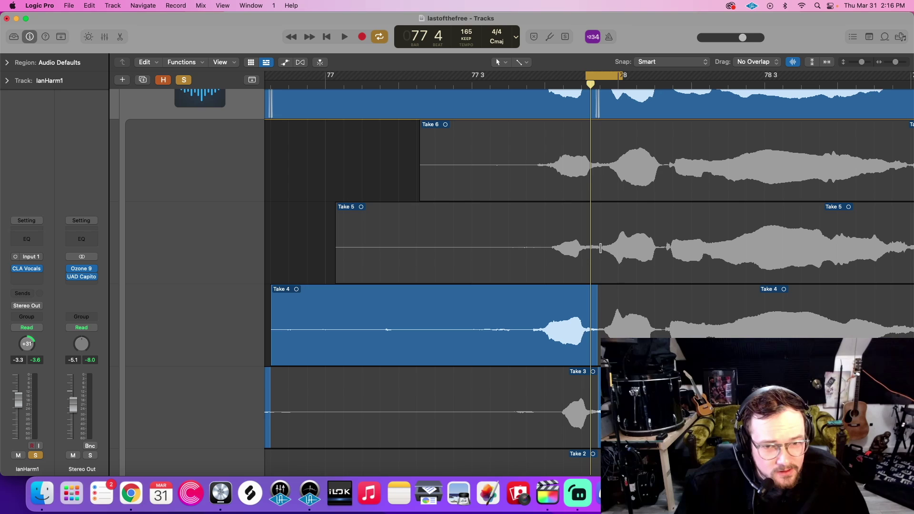
{"action": "mouse_move", "coordinate": [600, 247]}
{"action": "left_mouse_down"}
{"action": "mouse_move", "coordinate": [662, 266]}
{"action": "mouse_move", "coordinate": [596, 259]}
{"action": "left_mouse_up"}
{"action": "left_click_drag", "start_coordinate": [586, 81], "coordinate": [530, 85]}
{"action": "left_click_drag", "start_coordinate": [621, 75], "coordinate": [665, 74]}
Loop-audition from 77 3 and move the Take 4/Take 5 switch earlier into beat 4 of bar 77.
{"action": "left_click", "coordinate": [529, 85]}
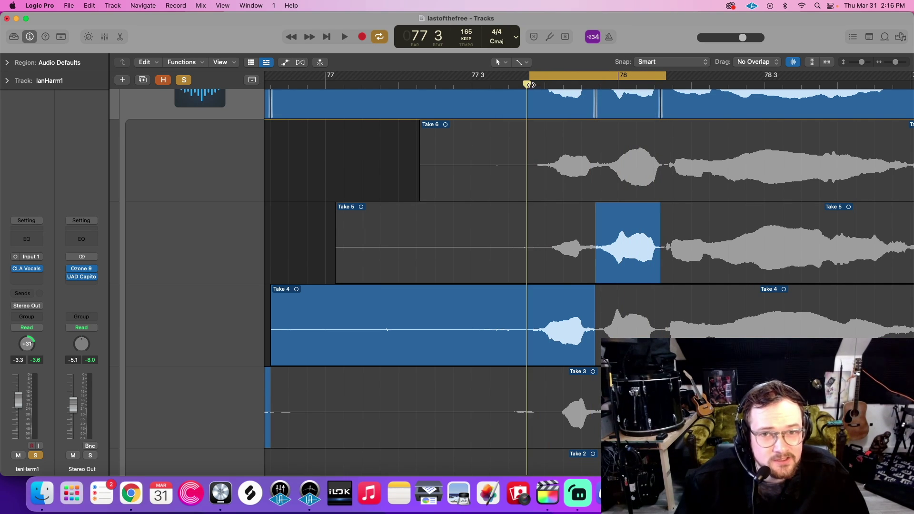
{"action": "key", "text": "space"}
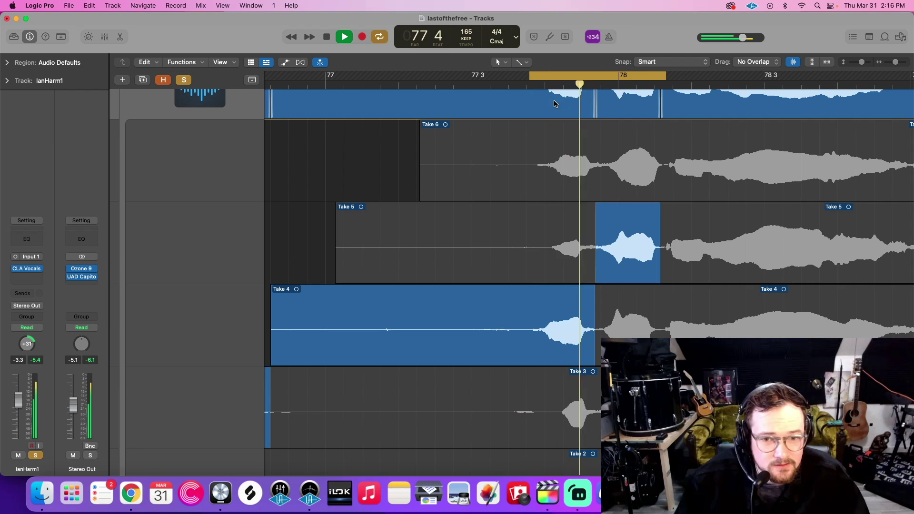
{"action": "key", "text": "space"}
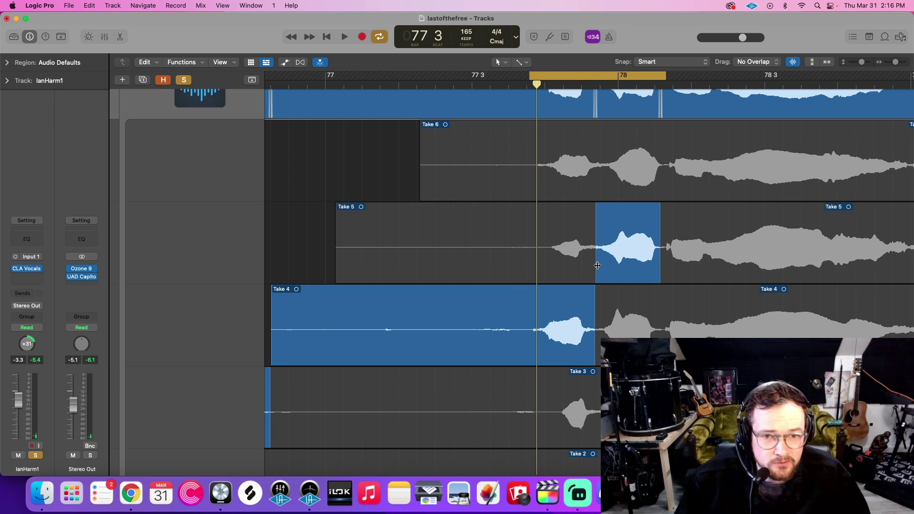
{"action": "left_click_drag", "start_coordinate": [597, 265], "coordinate": [571, 268]}
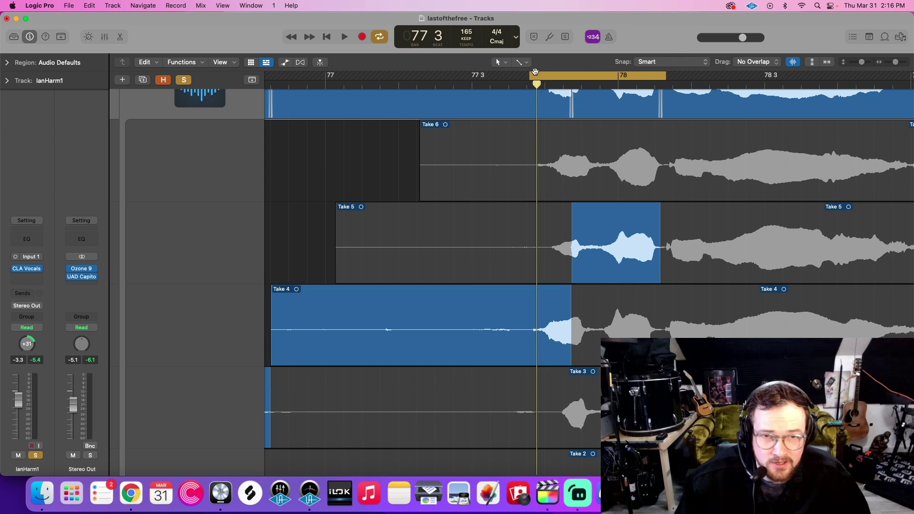
Turn off the Cycle and audition the edited section from before the edit.
{"action": "key", "text": "space"}
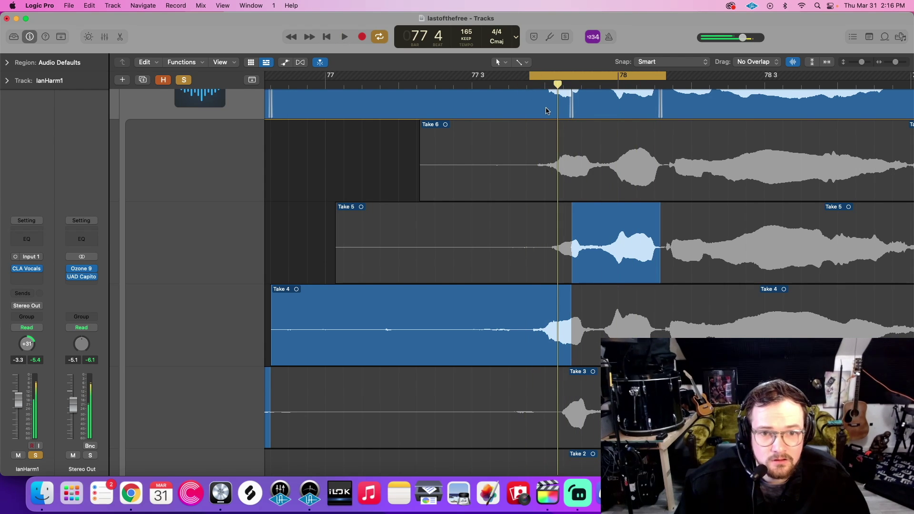
{"action": "left_click", "coordinate": [659, 76]}
{"action": "key", "text": "space"}
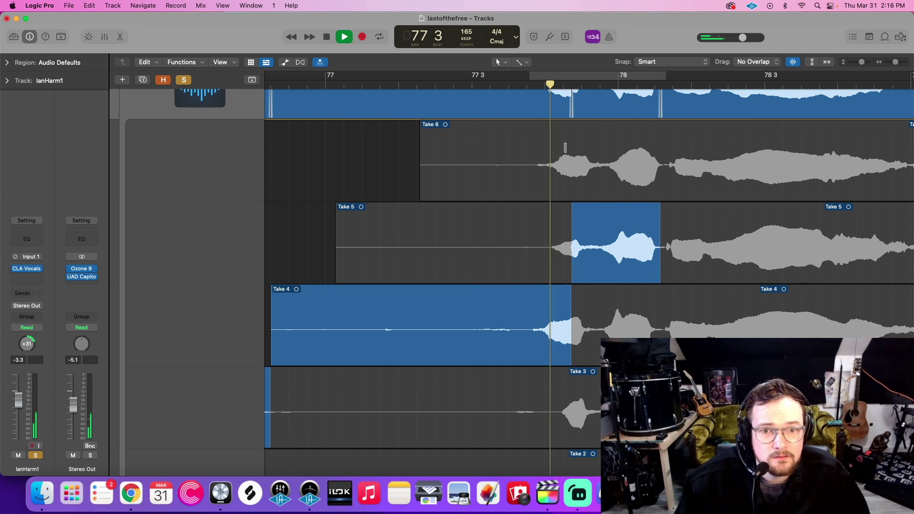
{"action": "key", "text": "space"}
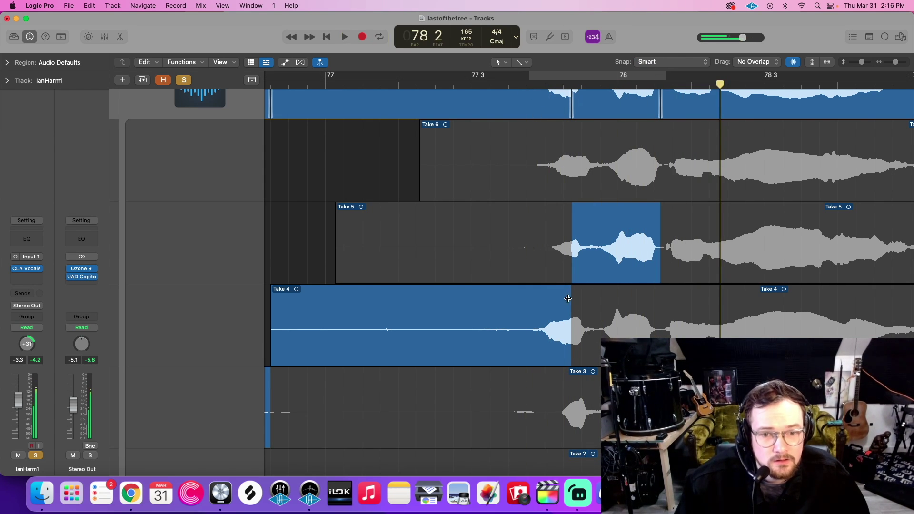
{"action": "left_click", "coordinate": [542, 87]}
{"action": "key", "text": "space"}
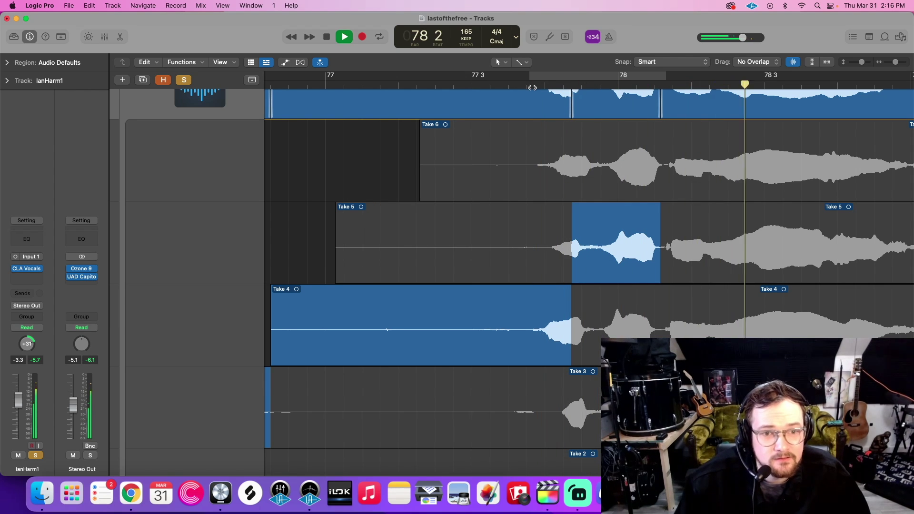
{"action": "key", "text": "space"}
Move the Take 4/Take 5 boundary just past bar 78 and audition the change.
{"action": "left_click_drag", "start_coordinate": [572, 254], "coordinate": [631, 254]}
{"action": "left_click", "coordinate": [531, 87]}
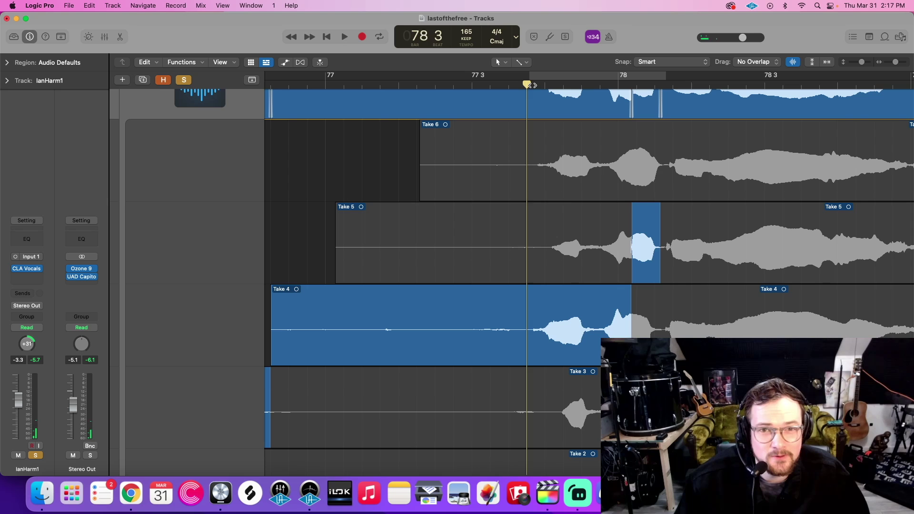
{"action": "key", "text": "space"}
{"action": "key", "text": "space"}
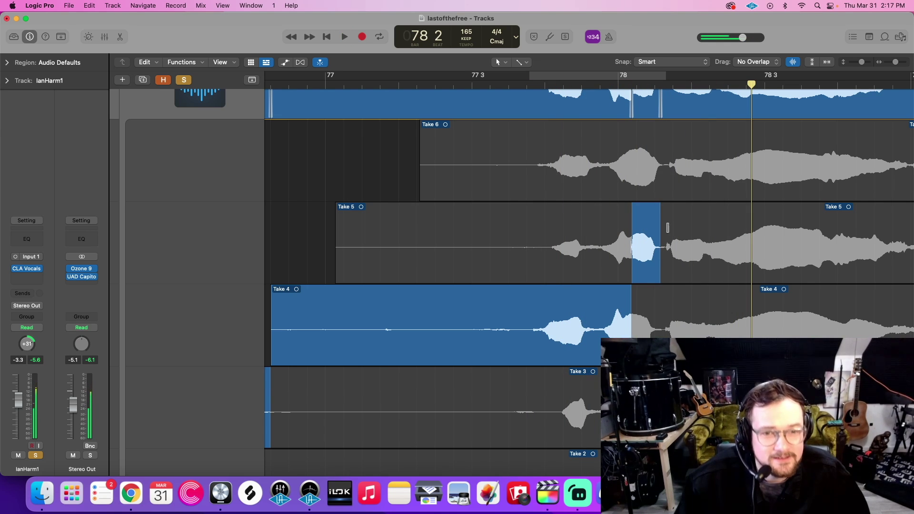
{"action": "left_click_drag", "start_coordinate": [631, 232], "coordinate": [633, 232]}
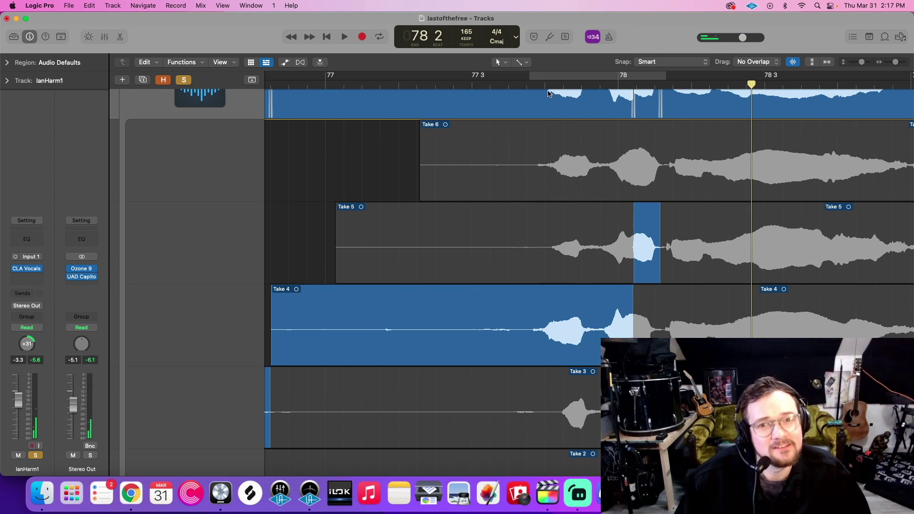
{"action": "left_click", "coordinate": [537, 88]}
{"action": "key", "text": "space"}
{"action": "key", "text": "space"}
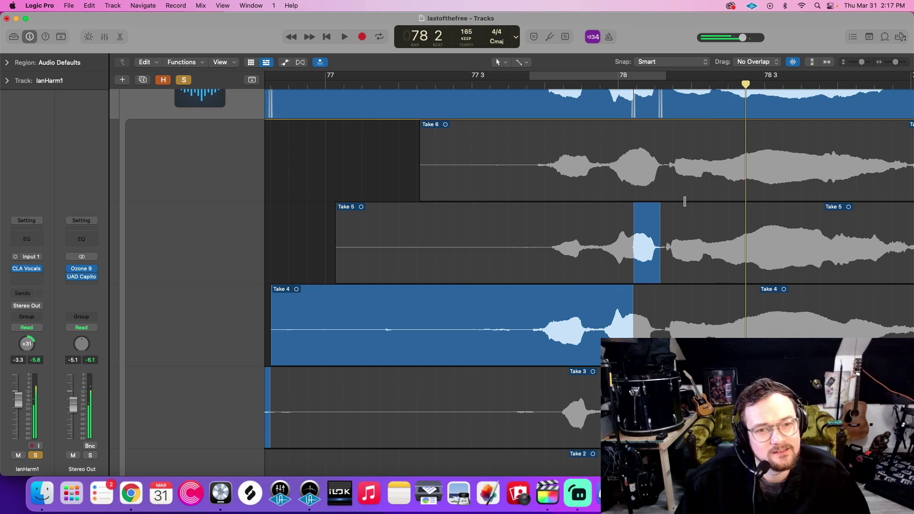
Swipe a second short Take 5 slice just after bar 78 and play from 77 3.
{"action": "left_click_drag", "start_coordinate": [707, 248], "coordinate": [725, 249]}
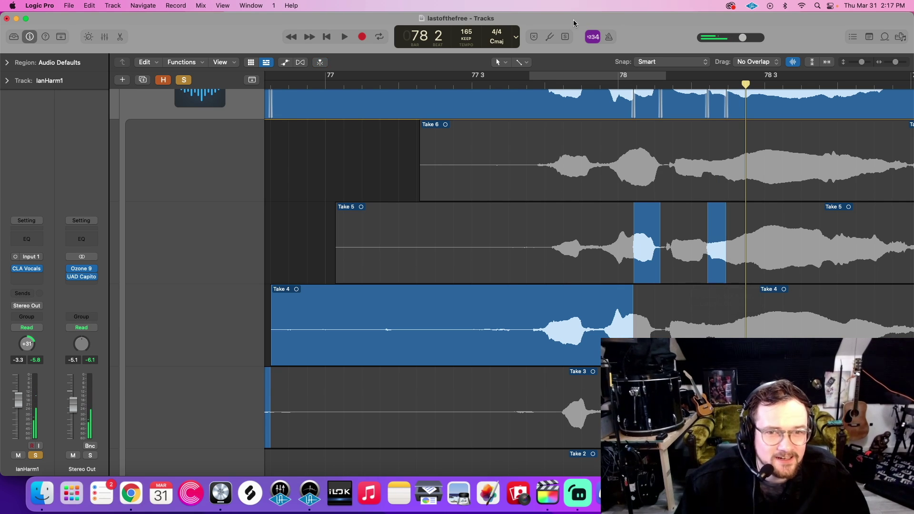
{"action": "left_click", "coordinate": [539, 86]}
{"action": "key", "text": "space"}
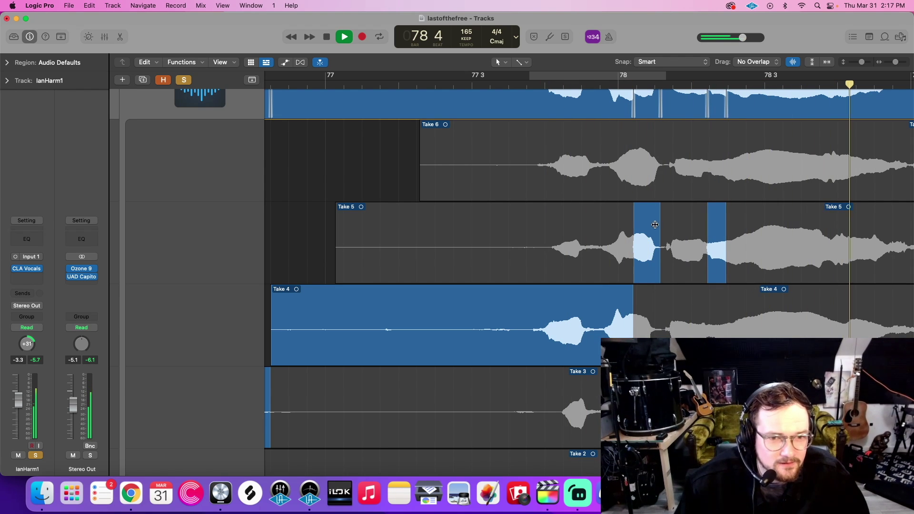
{"action": "key", "text": "space"}
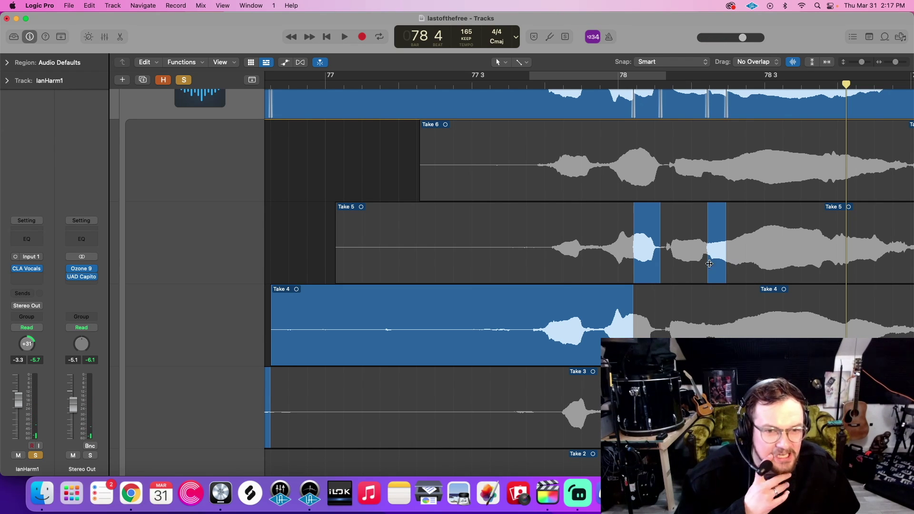
Merge the Take 5 slices into one section running past 78 3 and audition it.
{"action": "left_click_drag", "start_coordinate": [709, 262], "coordinate": [661, 260]}
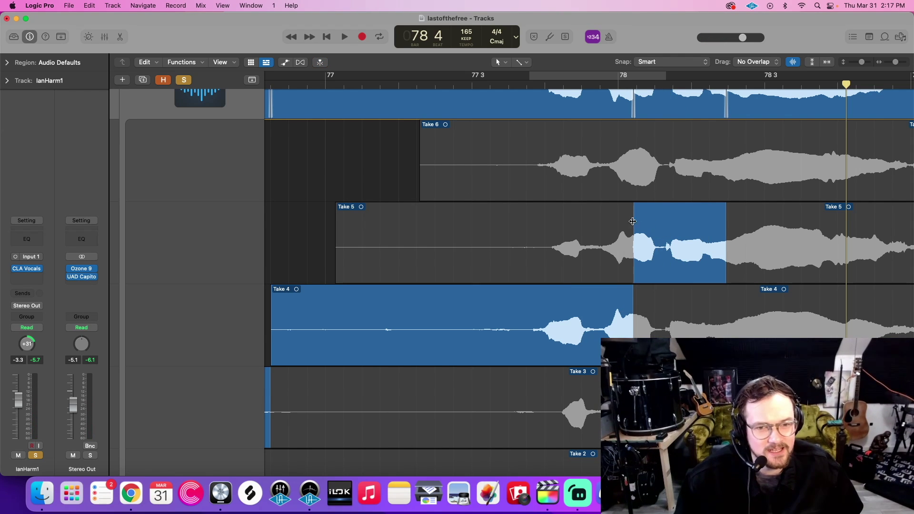
{"action": "left_click_drag", "start_coordinate": [639, 223], "coordinate": [664, 223]}
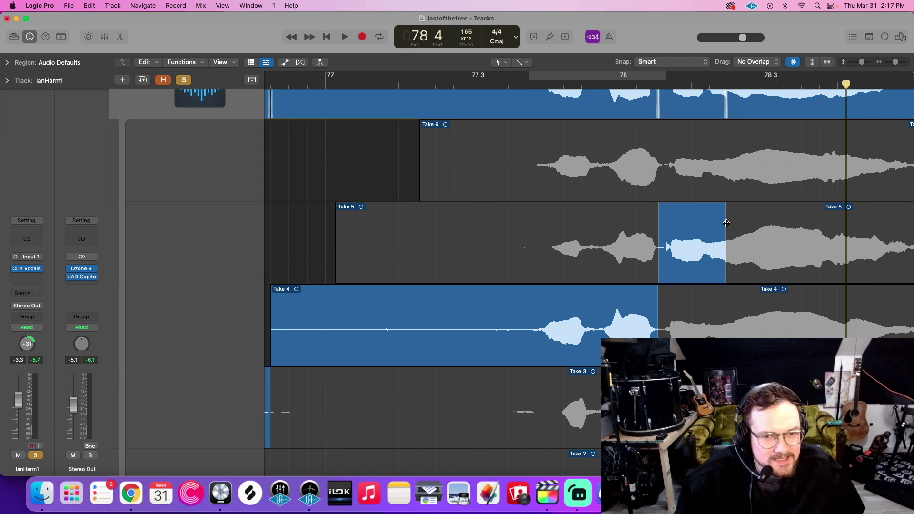
{"action": "left_click_drag", "start_coordinate": [742, 226], "coordinate": [846, 225]}
{"action": "left_click_drag", "start_coordinate": [657, 228], "coordinate": [658, 228]}
{"action": "left_click", "coordinate": [594, 104]}
{"action": "key", "text": "space"}
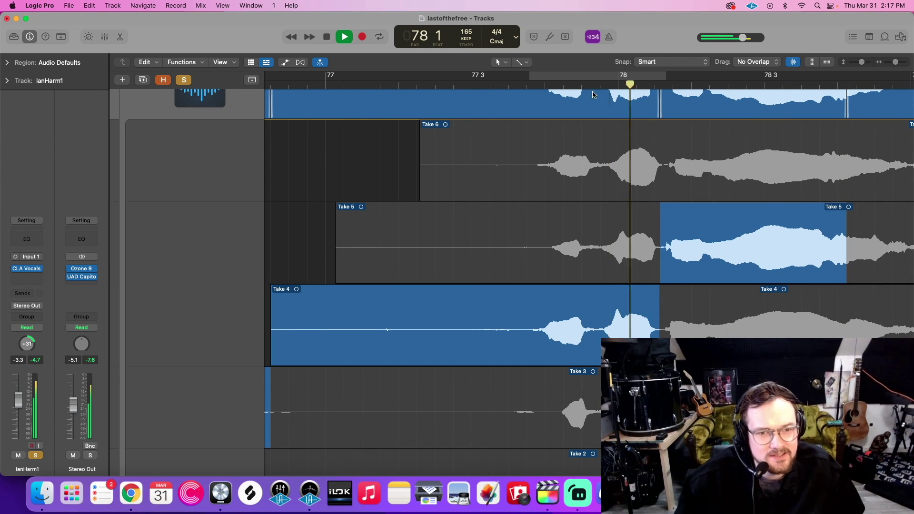
{"action": "key", "text": "space"}
Comp Take 6 in from bar 79 and play back the change.
{"action": "scroll", "coordinate": [824, 244], "scroll_direction": "right", "scroll_amount": 5}
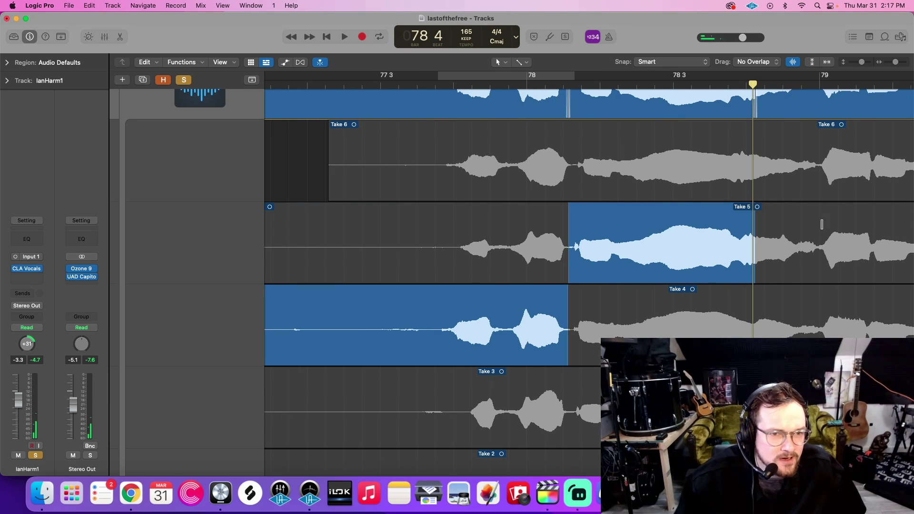
{"action": "left_click_drag", "start_coordinate": [818, 162], "coordinate": [909, 162]}
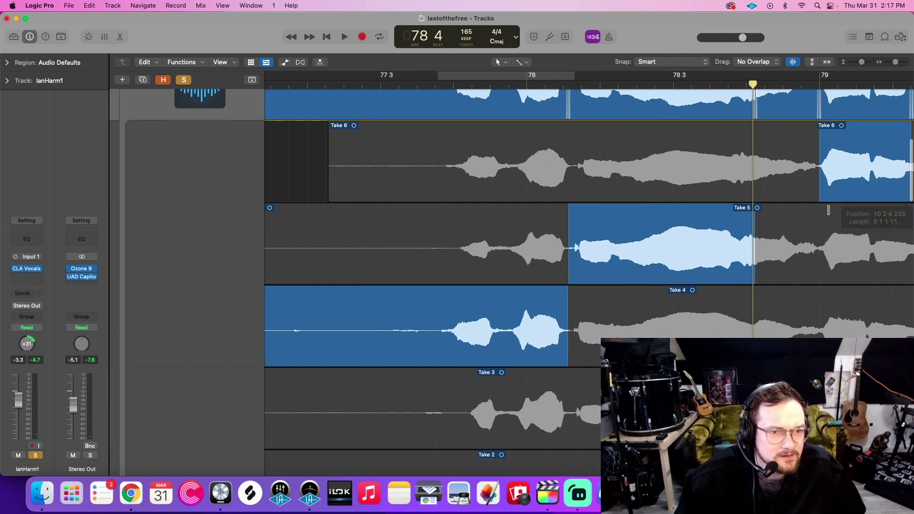
{"action": "left_click", "coordinate": [680, 72]}
{"action": "key", "text": "space"}
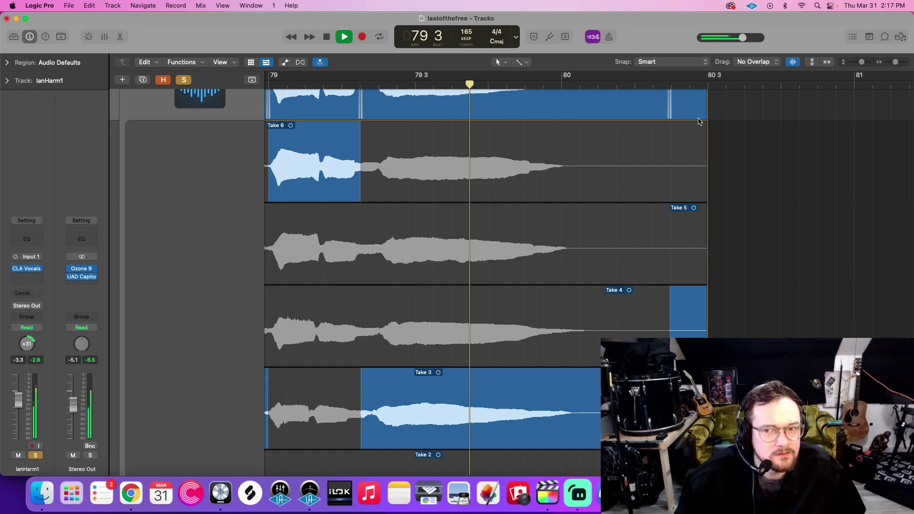
Stop playback and drag the Take 6 to Take 3 comp boundary slightly to the right.
{"action": "key", "text": "space"}
{"action": "mouse_move", "coordinate": [363, 397]}
{"action": "left_mouse_down"}
{"action": "mouse_move", "coordinate": [377, 398]}
{"action": "mouse_move", "coordinate": [355, 409]}
{"action": "mouse_move", "coordinate": [362, 395]}
{"action": "mouse_move", "coordinate": [380, 396]}
{"action": "mouse_move", "coordinate": [373, 397]}
{"action": "left_mouse_up"}
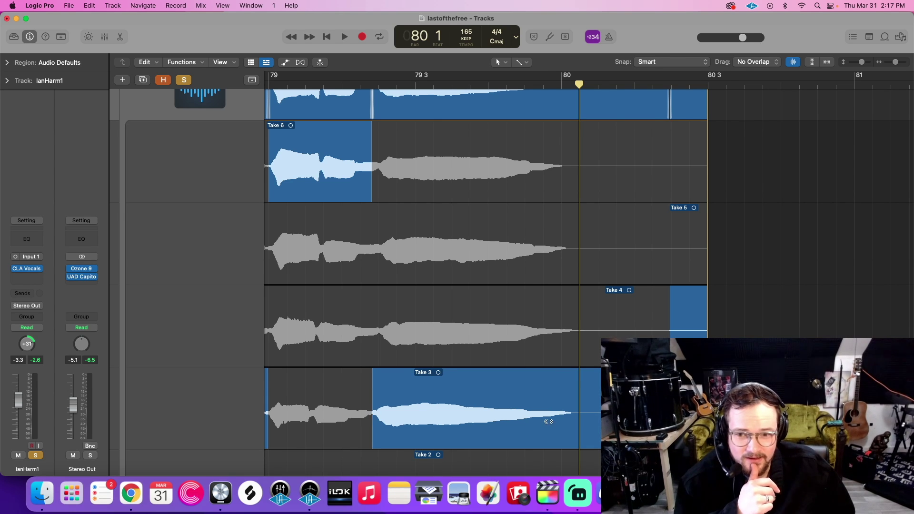
{"action": "scroll", "coordinate": [476, 395], "scroll_direction": "left", "scroll_amount": 5}
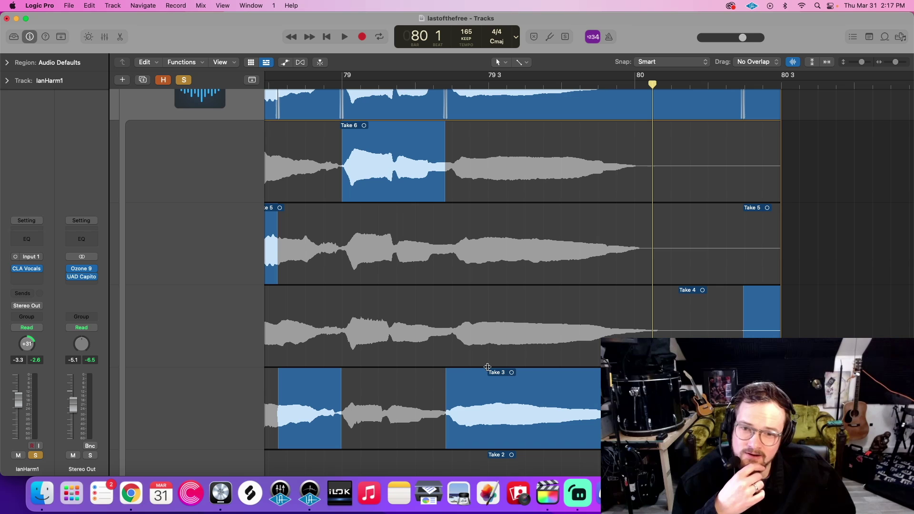
Extend the Take 3 comp section back over bar 79 and audition it from just before.
{"action": "left_click_drag", "start_coordinate": [449, 402], "coordinate": [342, 414]}
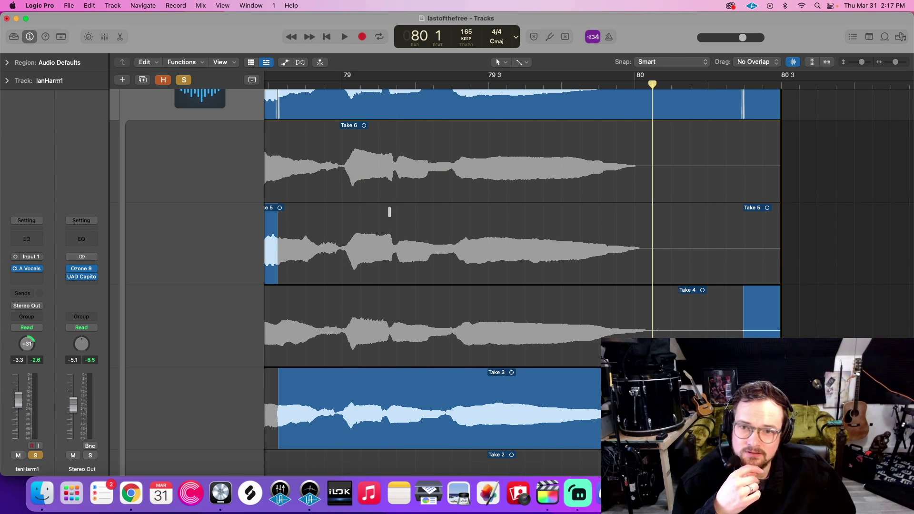
{"action": "left_click", "coordinate": [295, 84]}
{"action": "key", "text": "space"}
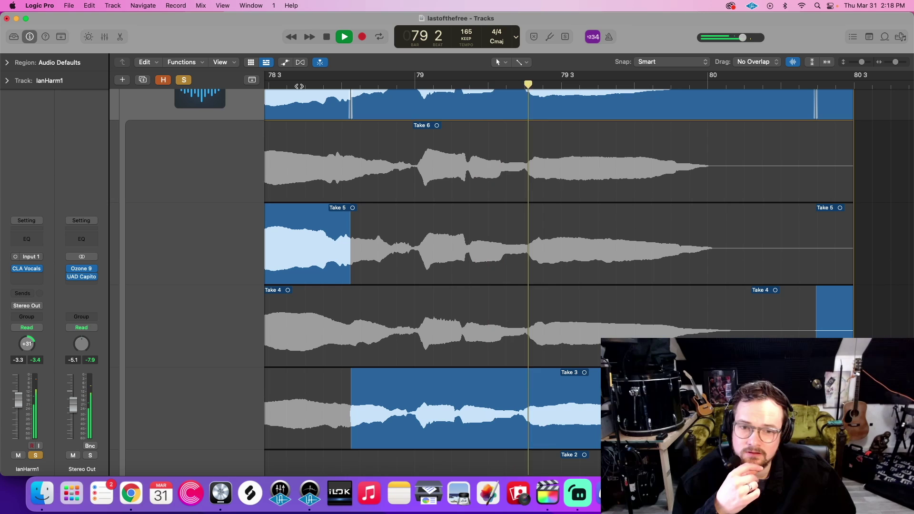
{"action": "key", "text": "space"}
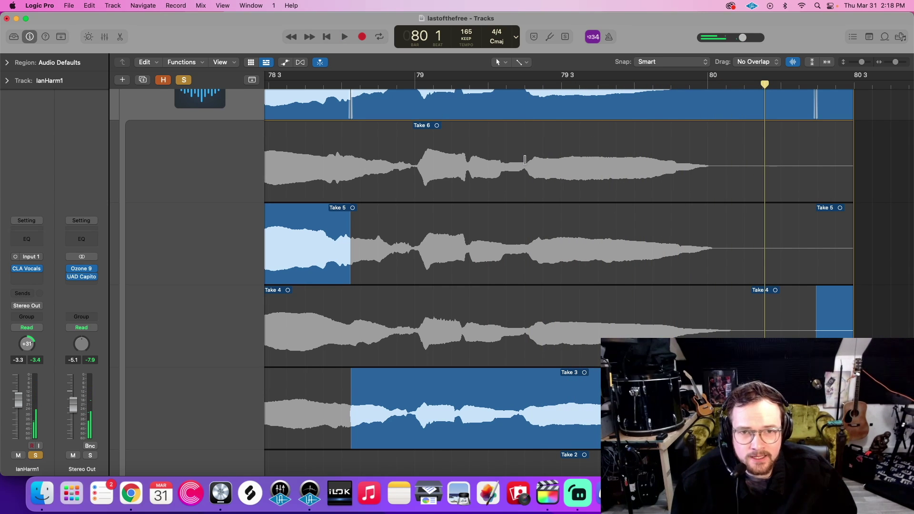
Comp Take 6 from about bar 79 2 to just past bar 80 and audition the transition.
{"action": "left_click_drag", "start_coordinate": [525, 160], "coordinate": [741, 175]}
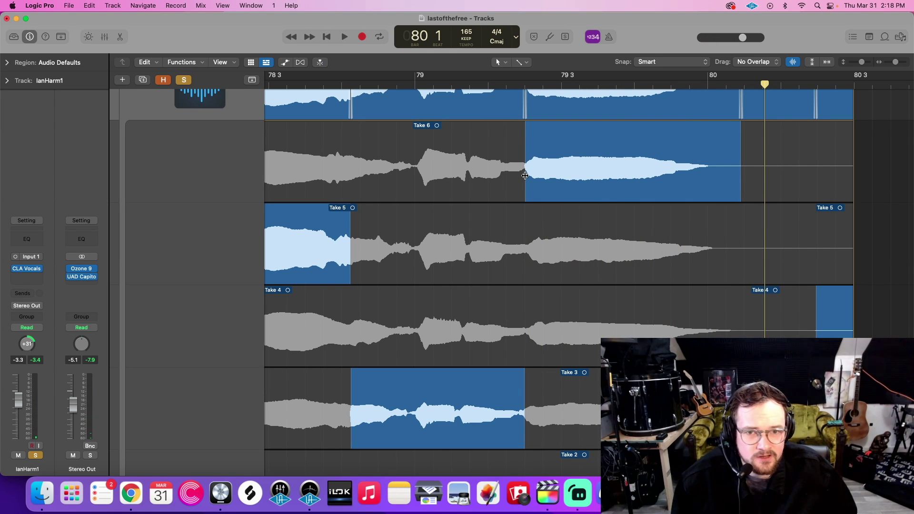
{"action": "left_click_drag", "start_coordinate": [525, 175], "coordinate": [526, 176]}
{"action": "left_click", "coordinate": [433, 85]}
{"action": "key", "text": "space"}
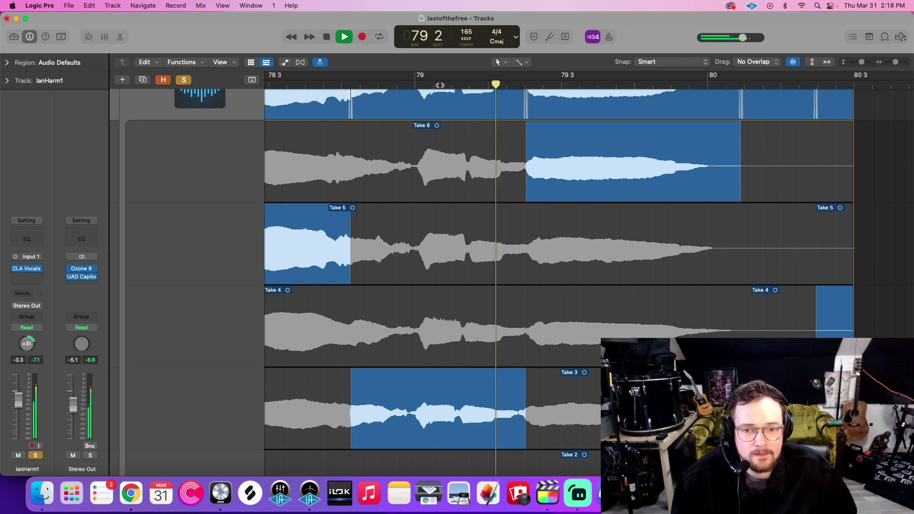
{"action": "key", "text": "space"}
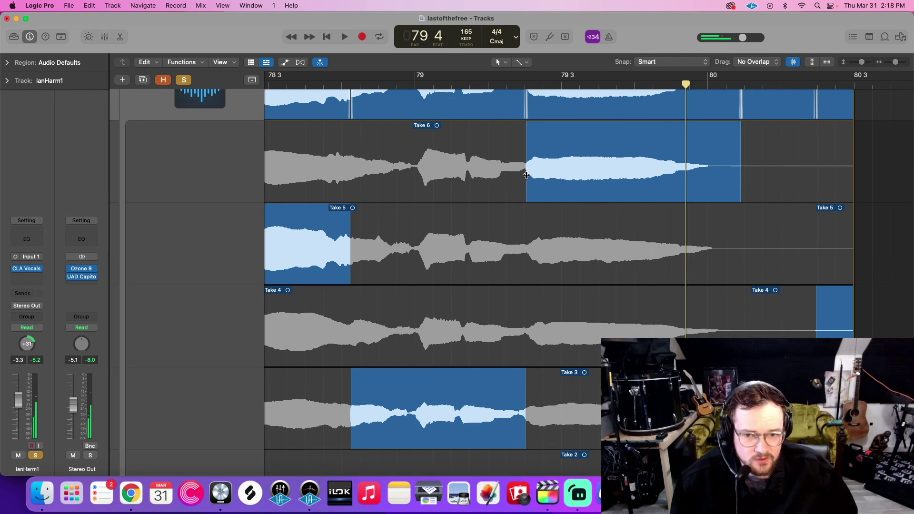
Fine-tune the Take 6 section's left edge earlier, then later, auditioning after each adjustment.
{"action": "left_click_drag", "start_coordinate": [526, 175], "coordinate": [519, 185]}
{"action": "left_click", "coordinate": [406, 86]}
{"action": "key", "text": "space"}
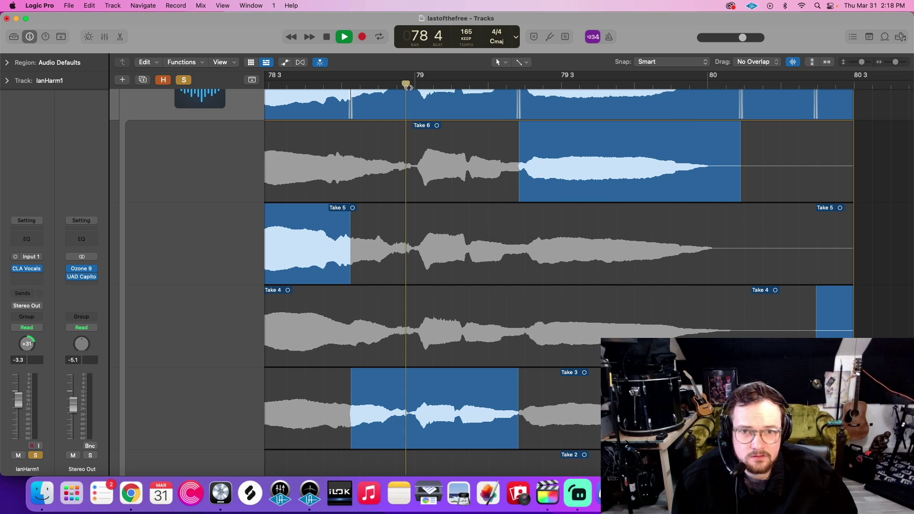
{"action": "key", "text": "space"}
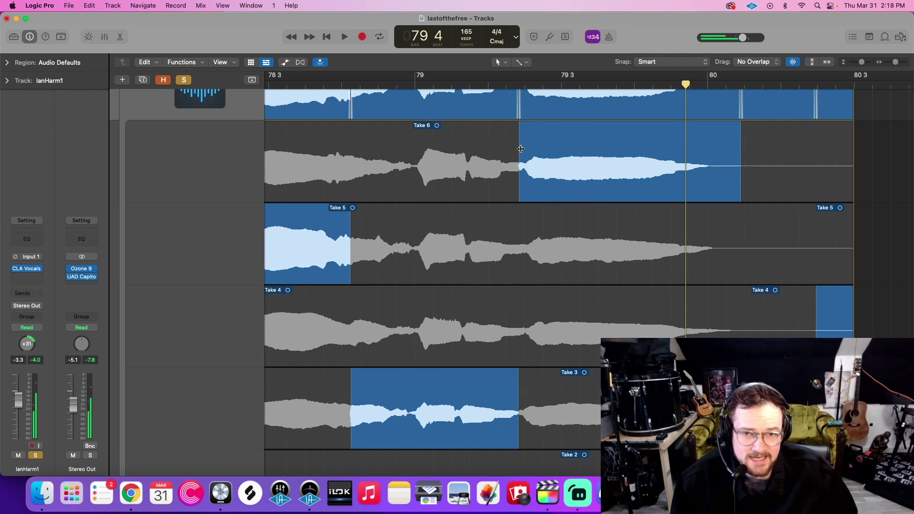
{"action": "left_click_drag", "start_coordinate": [525, 161], "coordinate": [528, 155]}
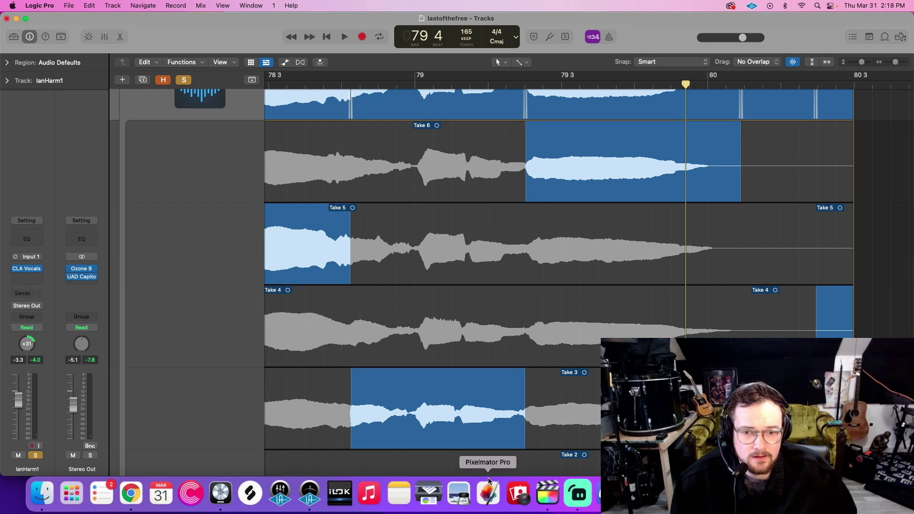
{"action": "key", "text": "space"}
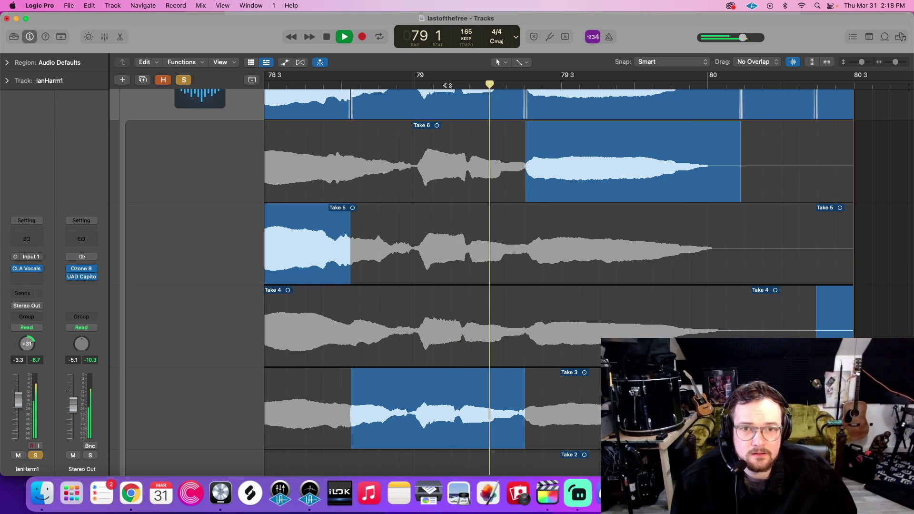
{"action": "key", "text": "space"}
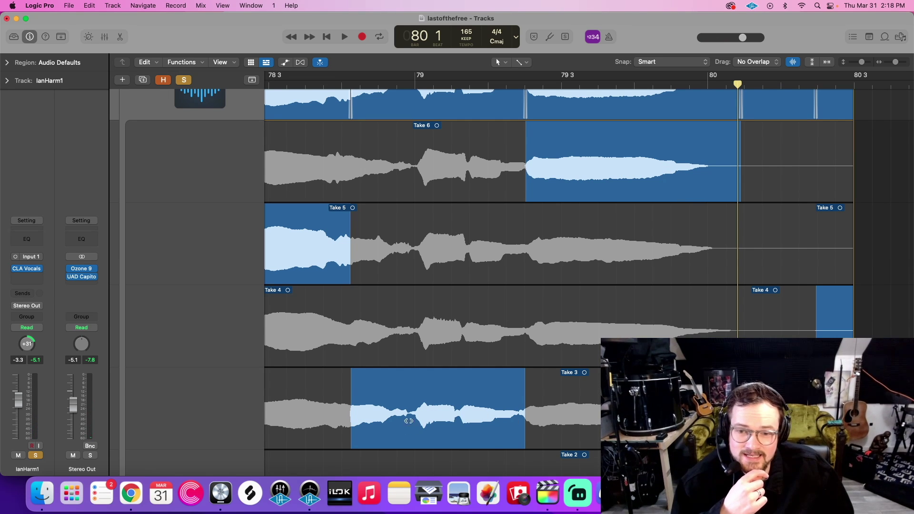
{"action": "scroll", "coordinate": [521, 405], "scroll_direction": "down", "scroll_amount": 2}
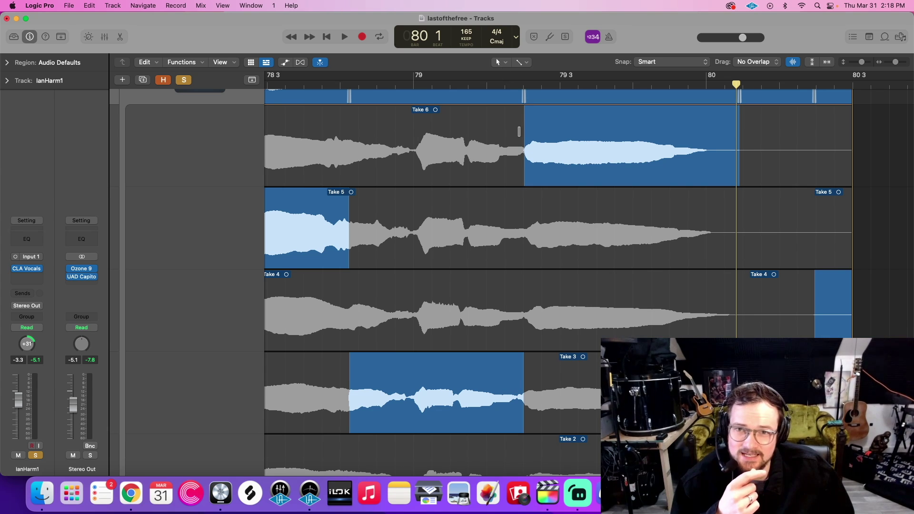
Collapse the IanHarm1 take folder and scroll back to check the earlier bars.
{"action": "scroll", "coordinate": [519, 131], "scroll_direction": "up", "scroll_amount": 5}
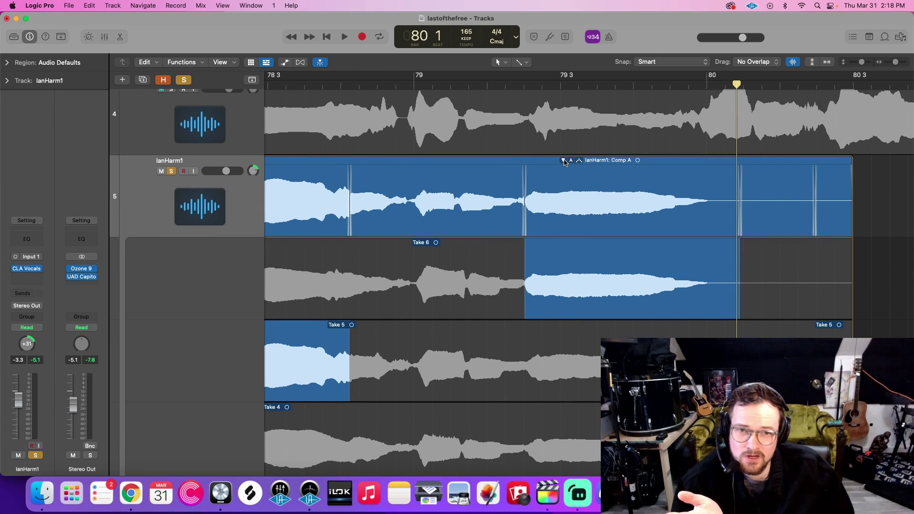
{"action": "left_click", "coordinate": [562, 161]}
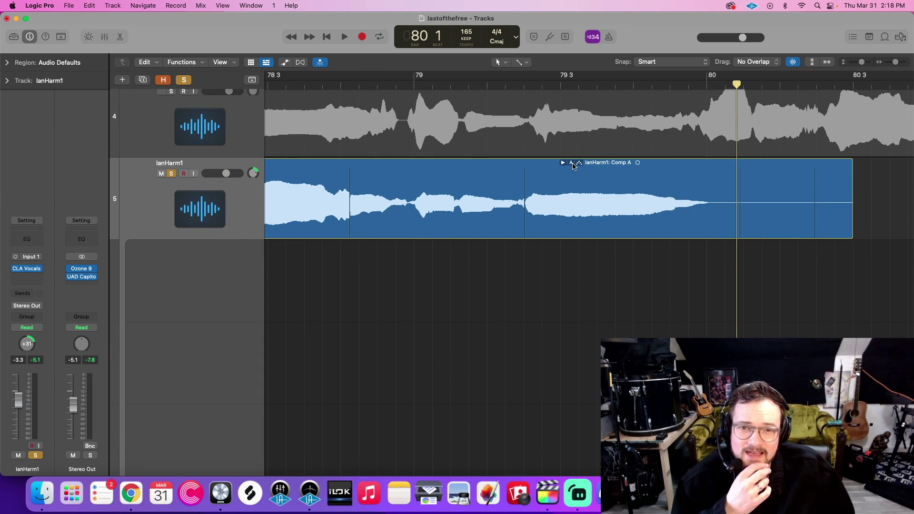
{"action": "scroll", "coordinate": [751, 208], "scroll_direction": "left", "scroll_amount": 5}
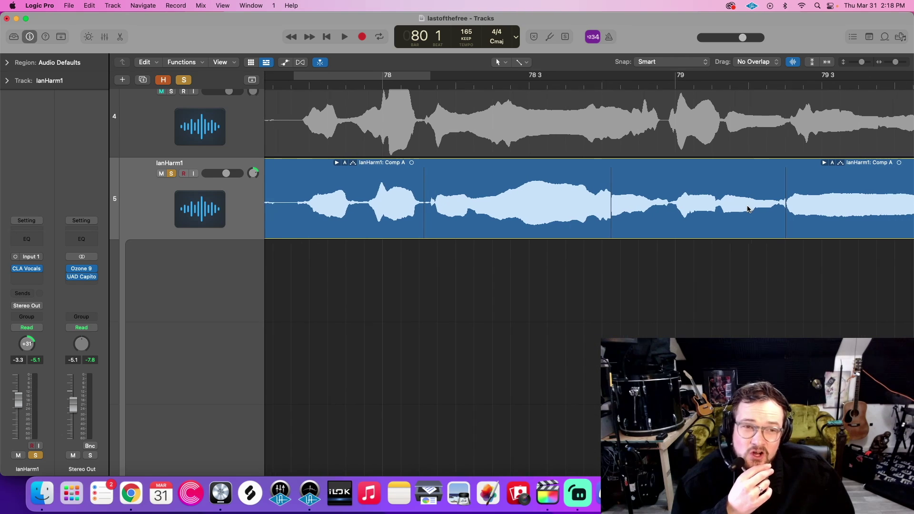
{"action": "scroll", "coordinate": [737, 211], "scroll_direction": "left", "scroll_amount": 5}
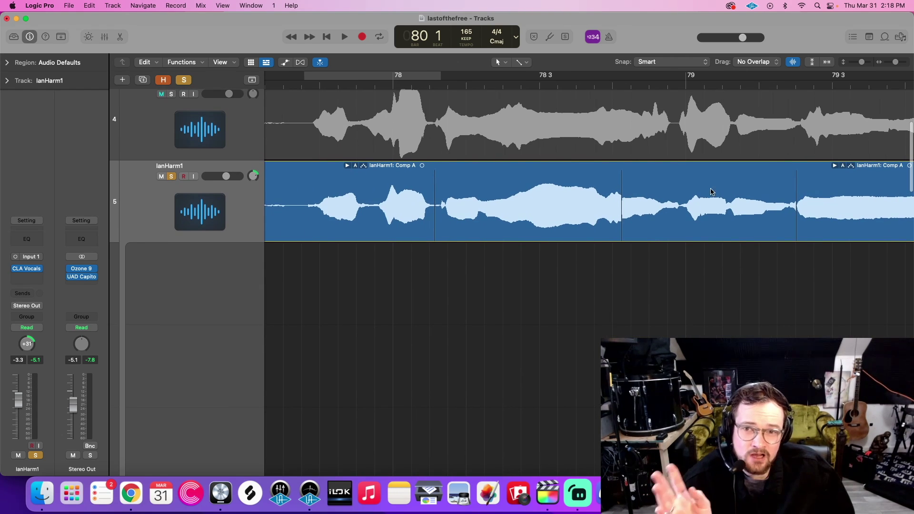
{"action": "scroll", "coordinate": [388, 192], "scroll_direction": "left", "scroll_amount": 4}
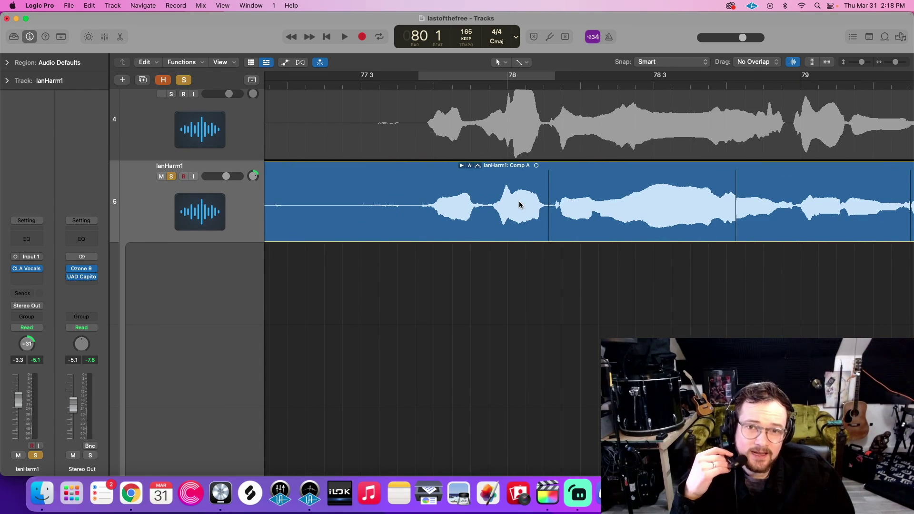
Expand the IanHarm1 take folder again and scroll through its take lanes.
{"action": "left_click", "coordinate": [461, 167]}
{"action": "scroll", "coordinate": [464, 377], "scroll_direction": "right", "scroll_amount": 15}
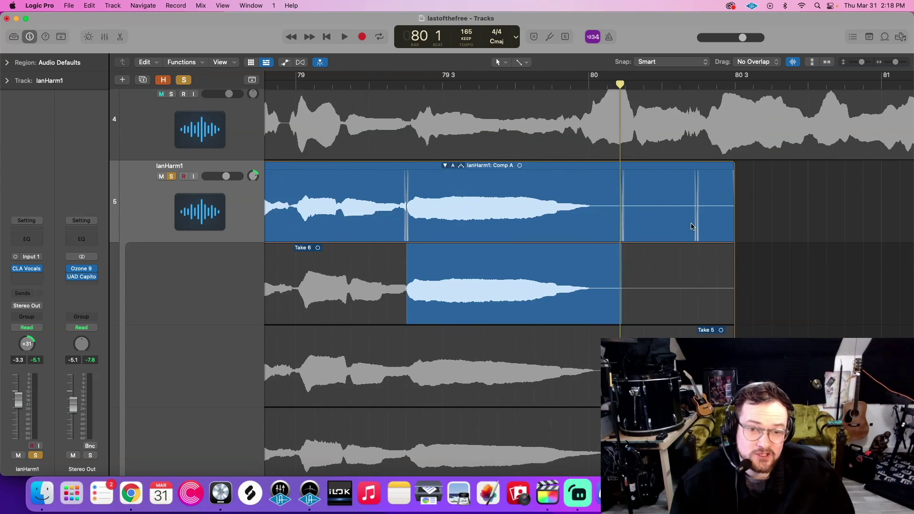
{"action": "scroll", "coordinate": [464, 377], "scroll_direction": "down", "scroll_amount": 5}
{"action": "scroll", "coordinate": [463, 377], "scroll_direction": "down", "scroll_amount": 1}
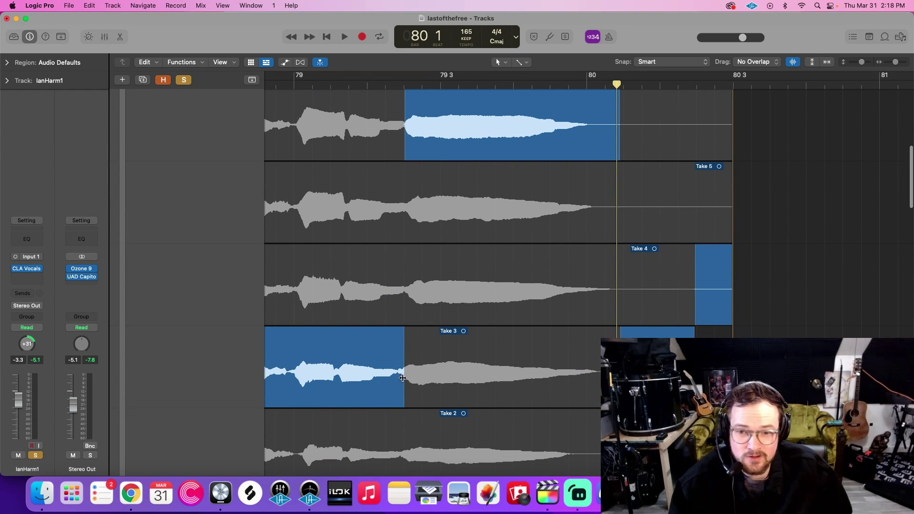
{"action": "scroll", "coordinate": [400, 376], "scroll_direction": "up", "scroll_amount": 5}
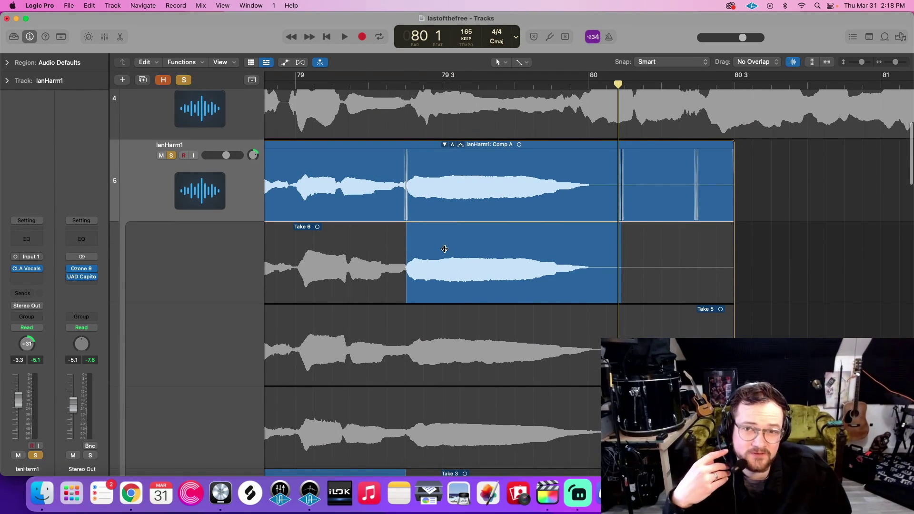
{"action": "left_click", "coordinate": [444, 144]}
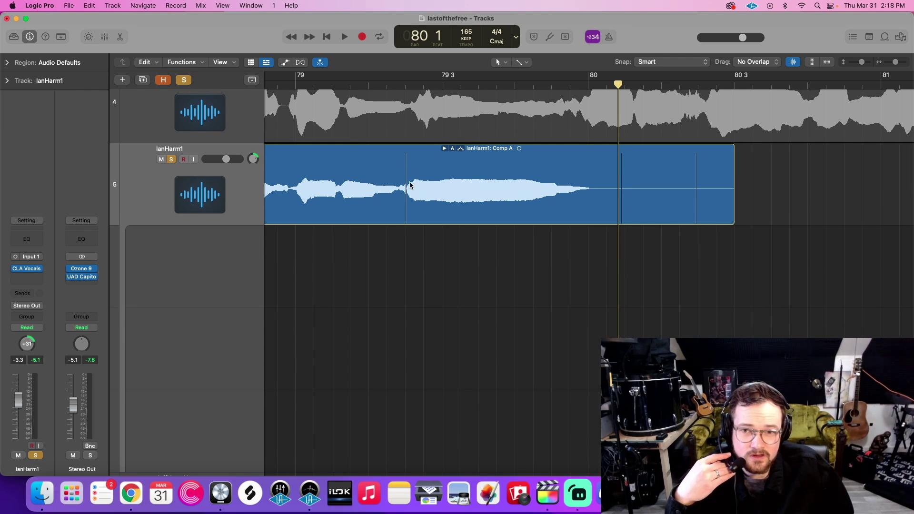
{"action": "left_click", "coordinate": [521, 62]}
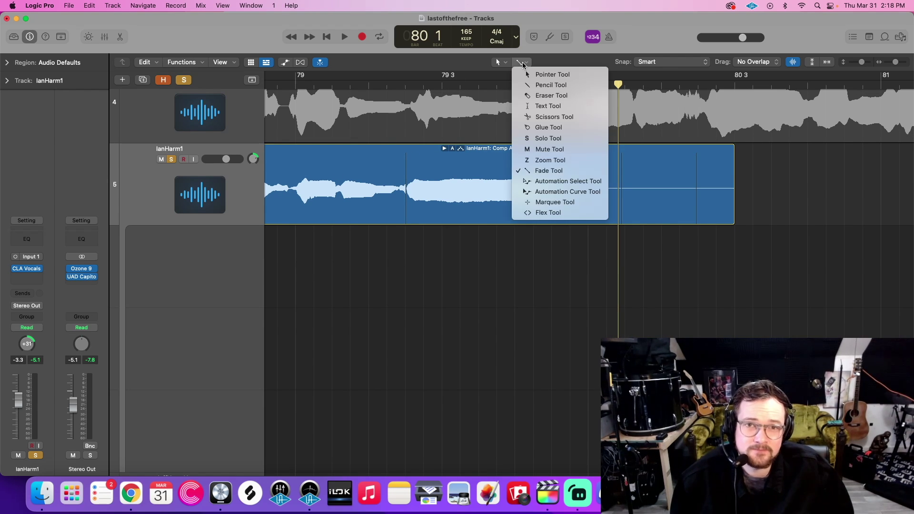
{"action": "left_click", "coordinate": [395, 347]}
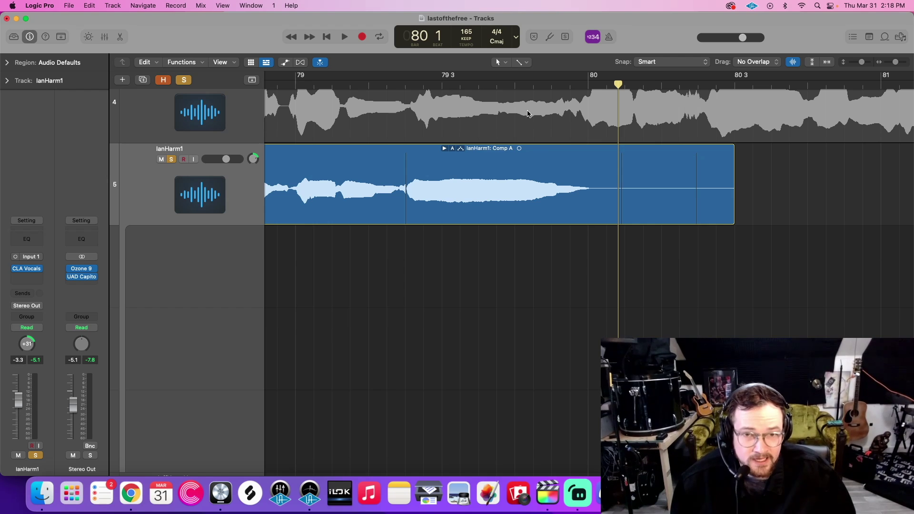
{"action": "scroll", "coordinate": [734, 125], "scroll_direction": "up", "scroll_amount": 5}
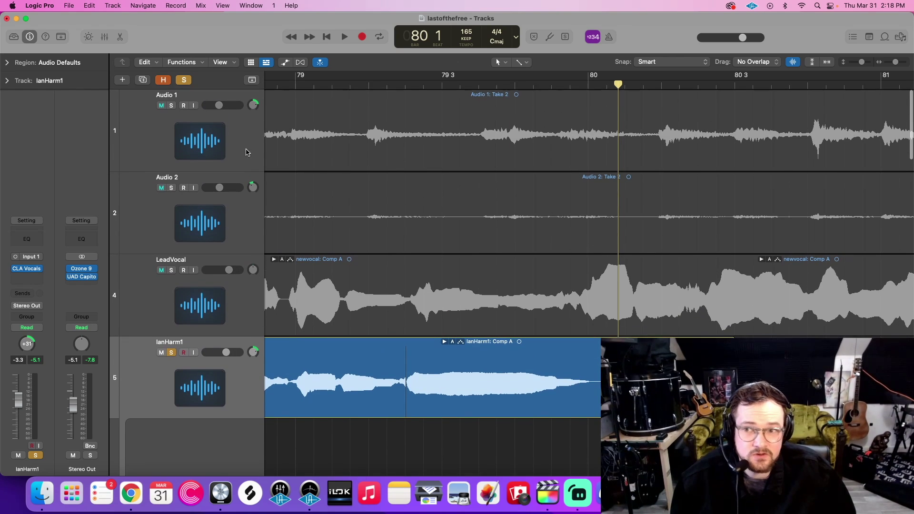
{"action": "left_click", "coordinate": [295, 126]}
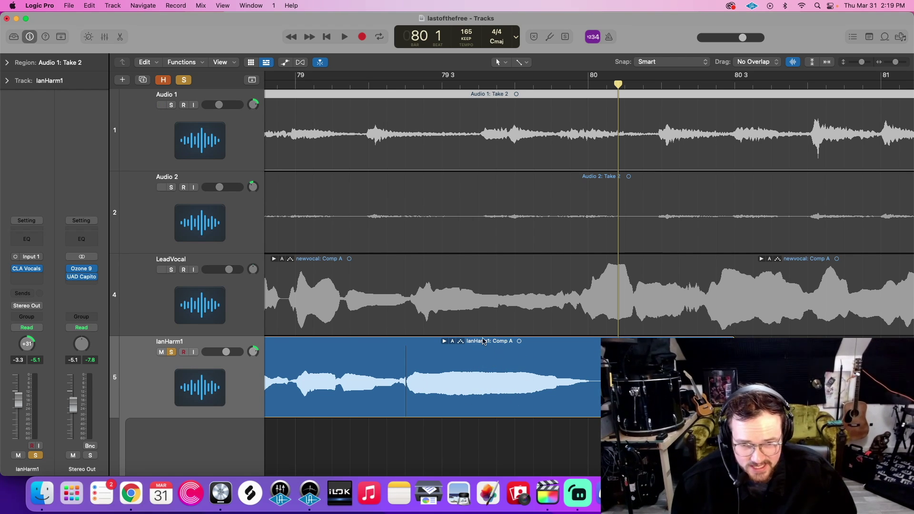
Flatten the IanHarm1 comp from the take folder menu, then join the Comp A regions.
{"action": "left_click", "coordinate": [453, 347]}
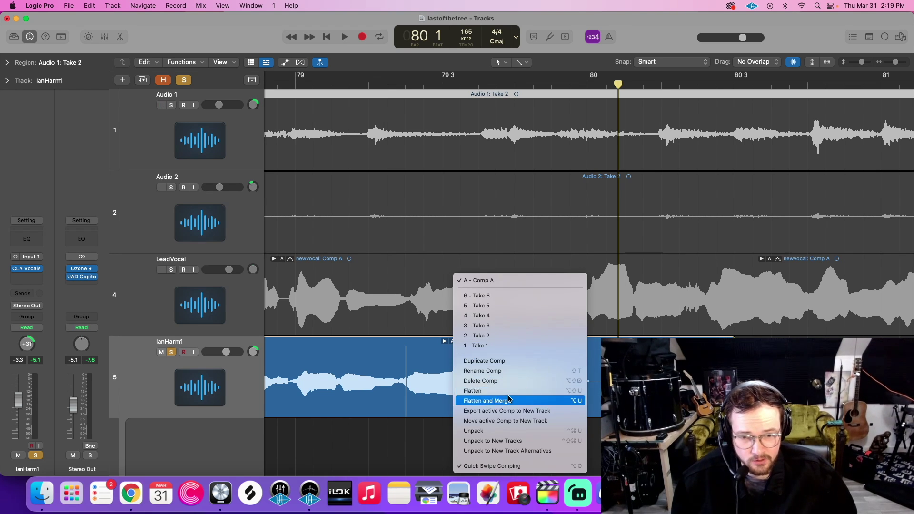
{"action": "left_click", "coordinate": [508, 393]}
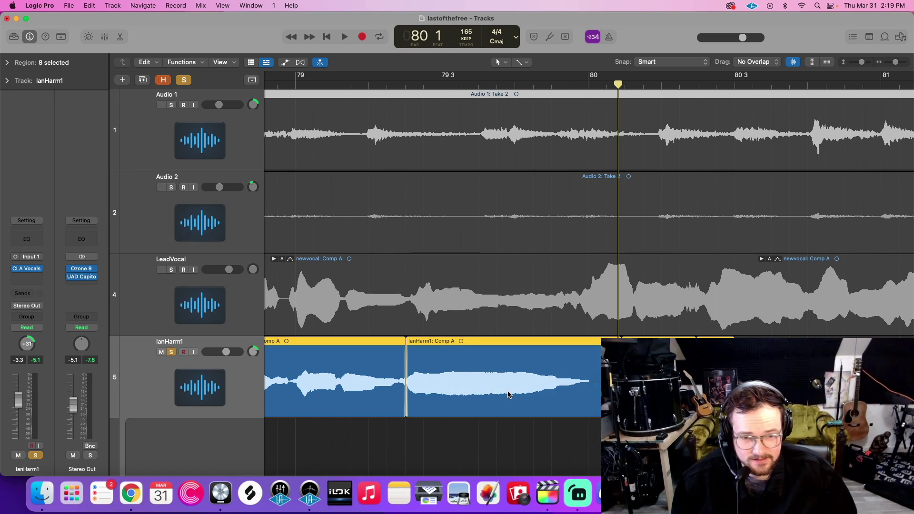
{"action": "scroll", "coordinate": [589, 244], "scroll_direction": "left", "scroll_amount": 10}
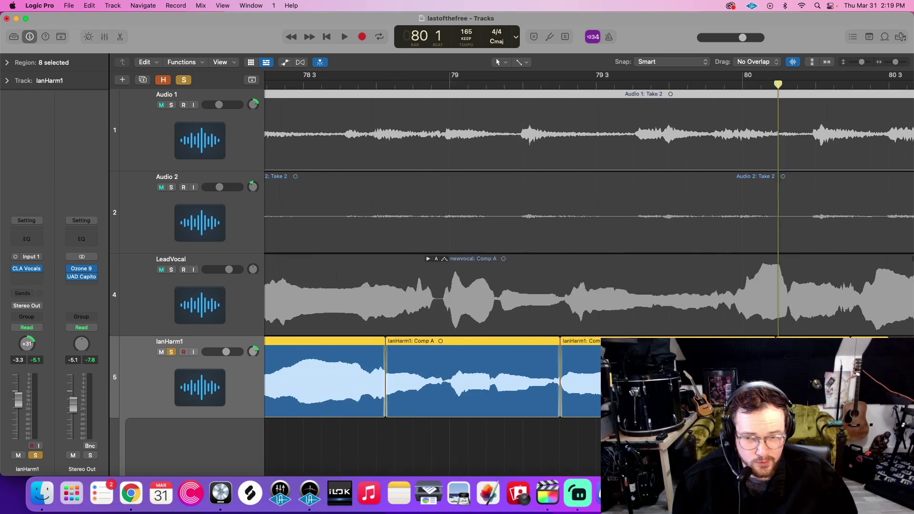
{"action": "scroll", "coordinate": [523, 351], "scroll_direction": "right", "scroll_amount": 10}
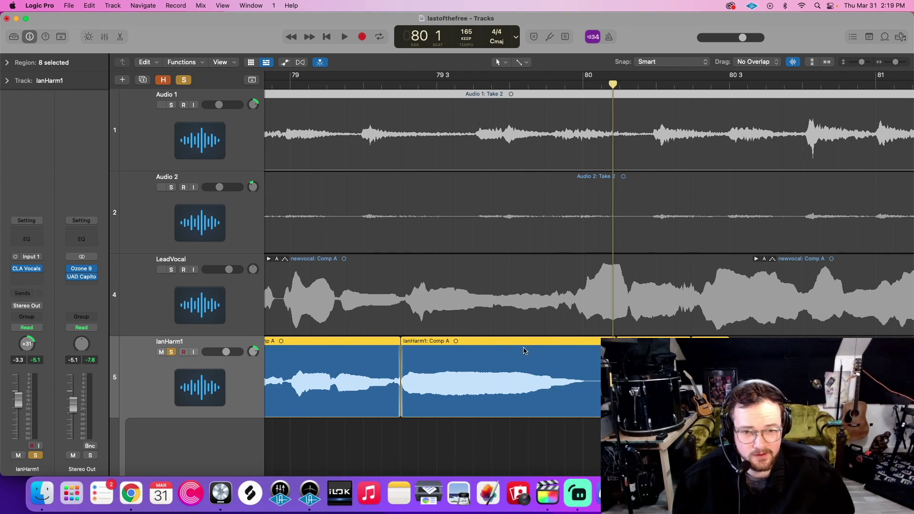
{"action": "key", "text": "super+j"}
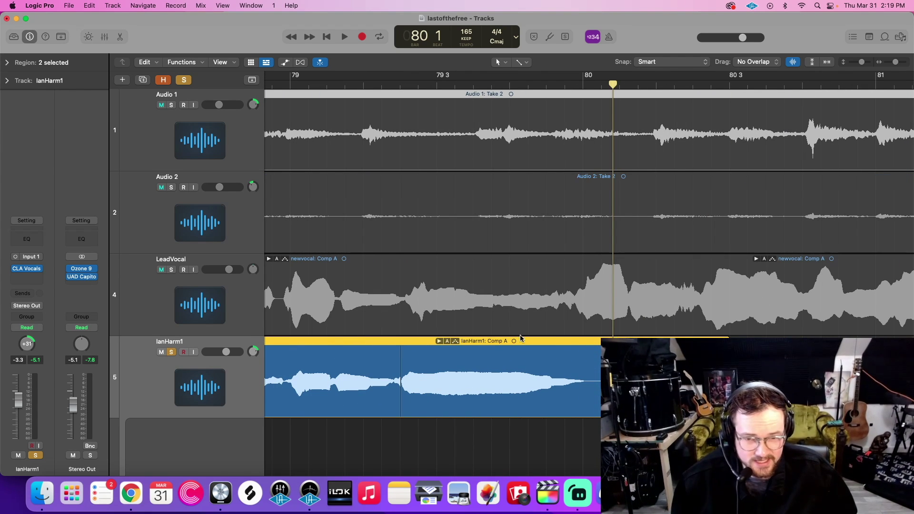
Apply Flatten and Merge to the IanHarm1 comp, then undo to get separate regions back.
{"action": "left_click", "coordinate": [446, 340]}
{"action": "left_click", "coordinate": [511, 404]}
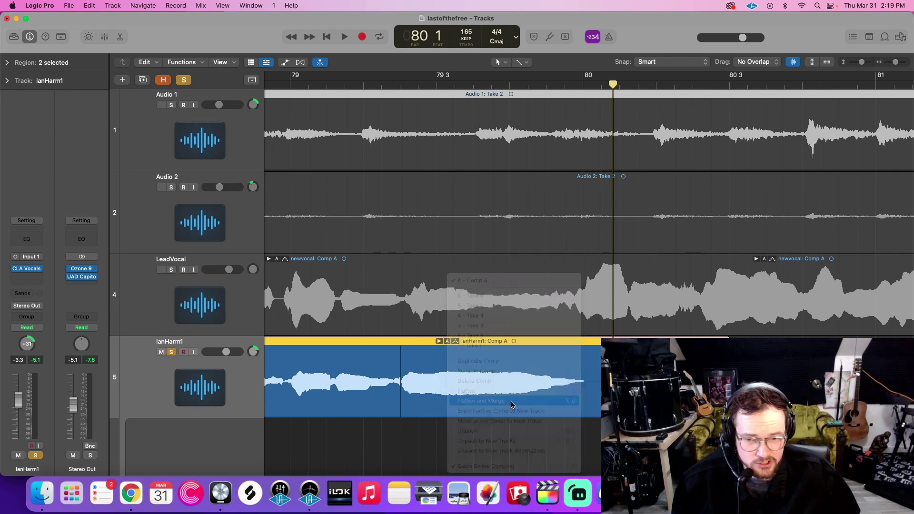
{"action": "scroll", "coordinate": [510, 403], "scroll_direction": "right", "scroll_amount": 8}
{"action": "scroll", "coordinate": [585, 379], "scroll_direction": "left", "scroll_amount": 20}
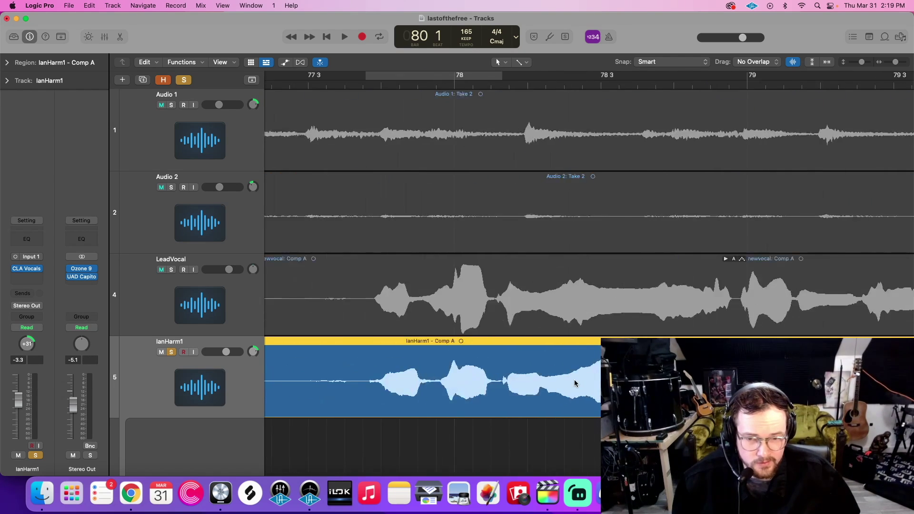
{"action": "scroll", "coordinate": [571, 380], "scroll_direction": "left", "scroll_amount": 6}
{"action": "scroll", "coordinate": [443, 349], "scroll_direction": "right", "scroll_amount": 20}
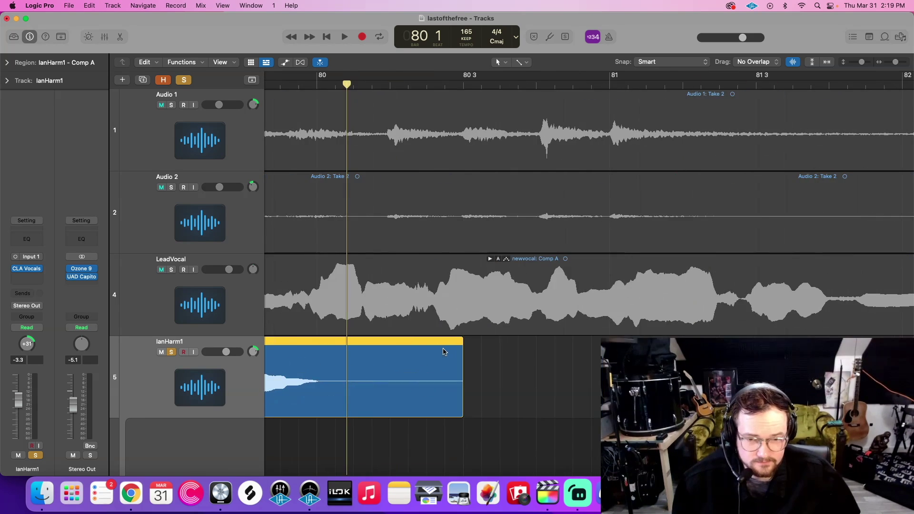
{"action": "scroll", "coordinate": [516, 362], "scroll_direction": "left", "scroll_amount": 10}
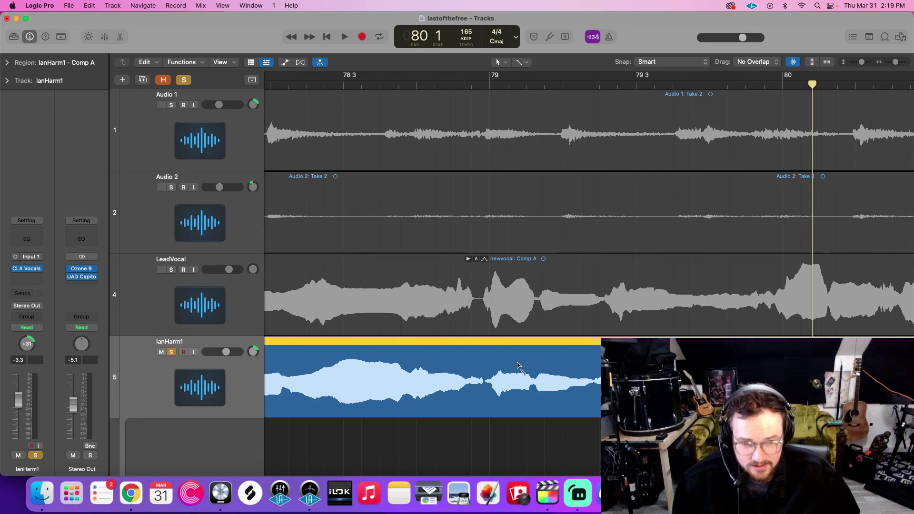
{"action": "key", "text": "super+z"}
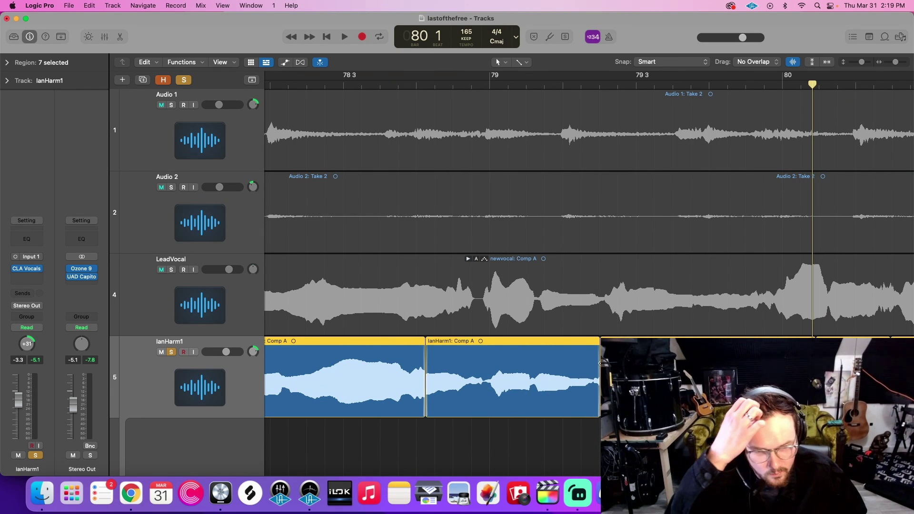
{"action": "scroll", "coordinate": [588, 210], "scroll_direction": "right", "scroll_amount": 5}
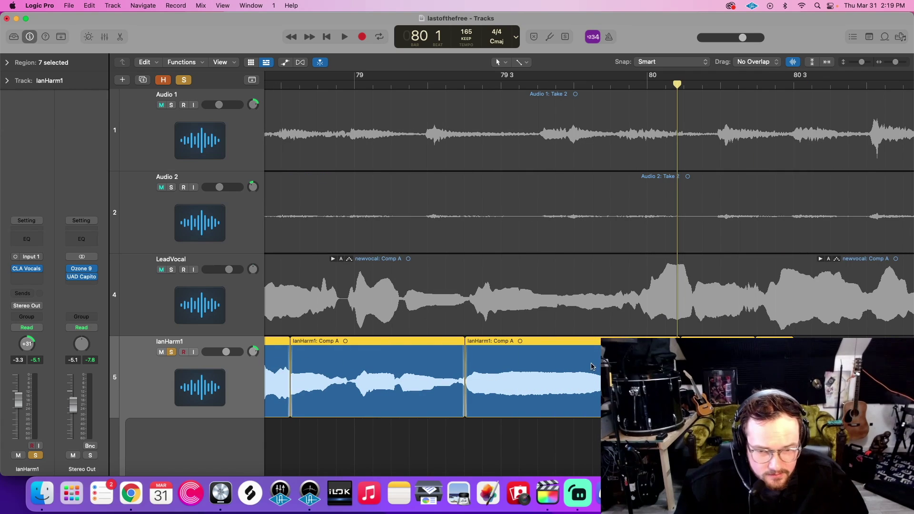
Zoom in closely around bar 79 2 with taller track rows and position the playhead.
{"action": "left_click", "coordinate": [444, 84]}
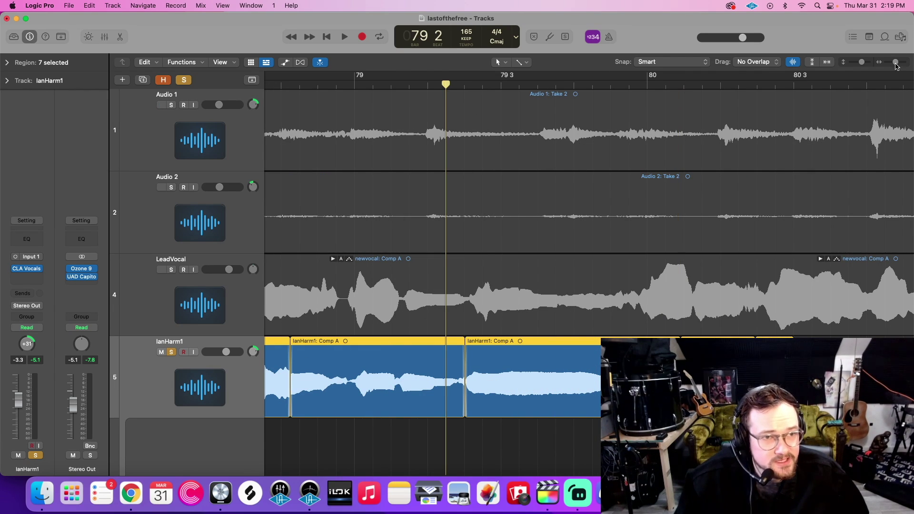
{"action": "left_click_drag", "start_coordinate": [896, 66], "coordinate": [898, 67]}
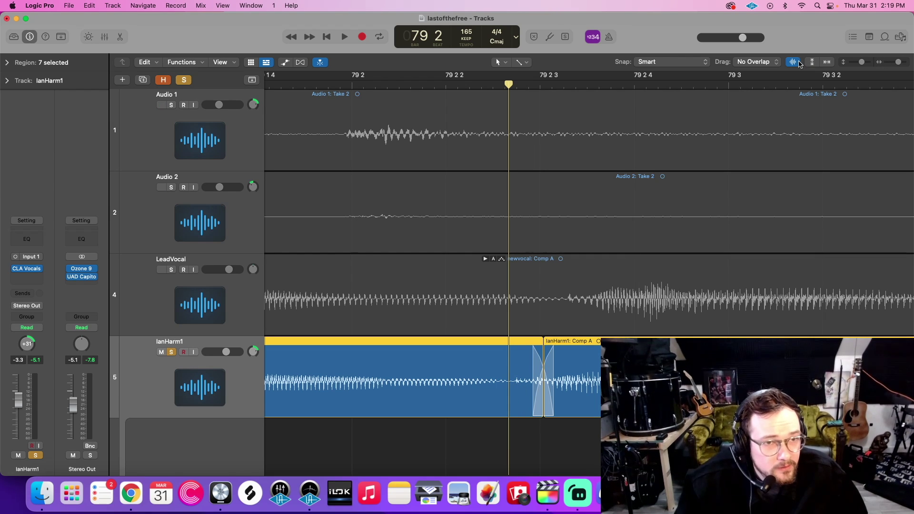
{"action": "left_click_drag", "start_coordinate": [861, 62], "coordinate": [867, 65]}
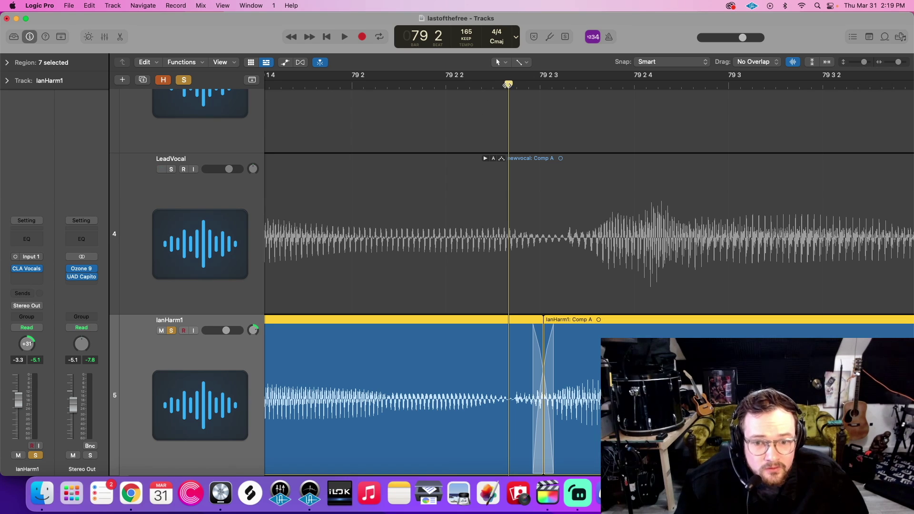
{"action": "left_click_drag", "start_coordinate": [507, 85], "coordinate": [513, 86]}
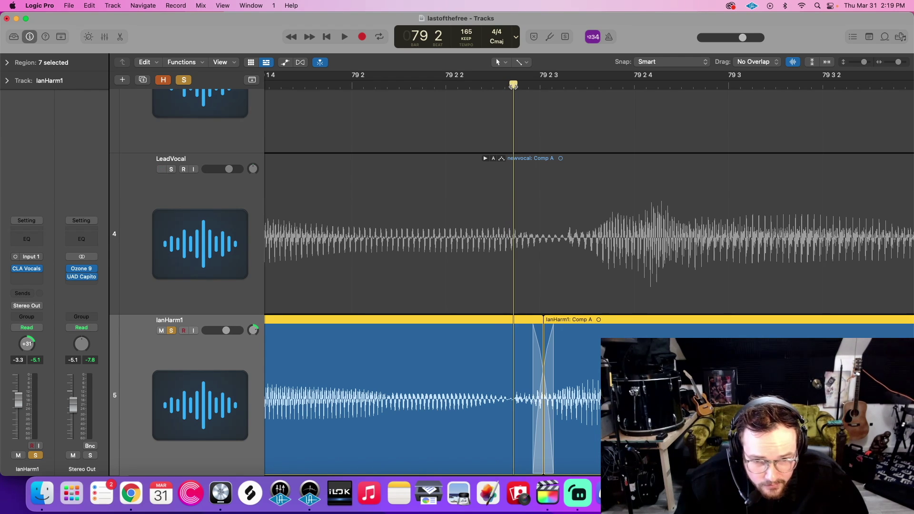
{"action": "scroll", "coordinate": [499, 152], "scroll_direction": "down", "scroll_amount": 10}
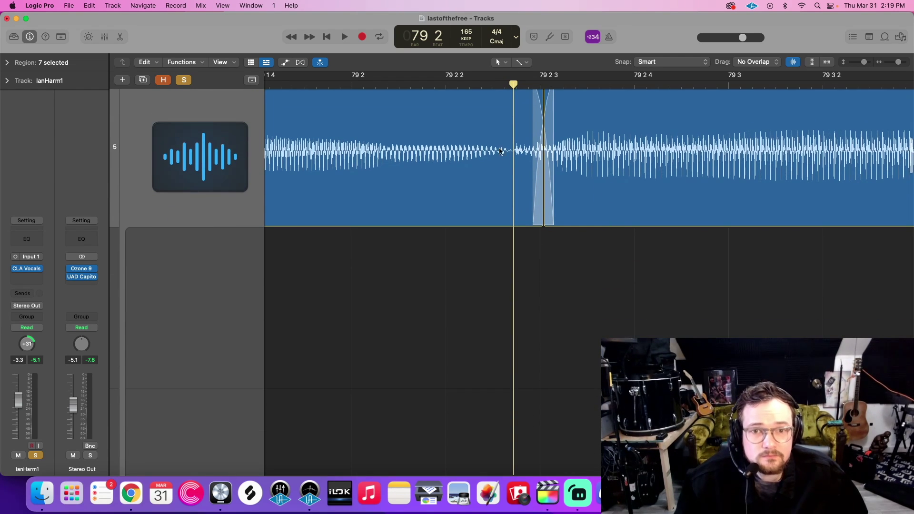
{"action": "scroll", "coordinate": [528, 152], "scroll_direction": "up", "scroll_amount": 3}
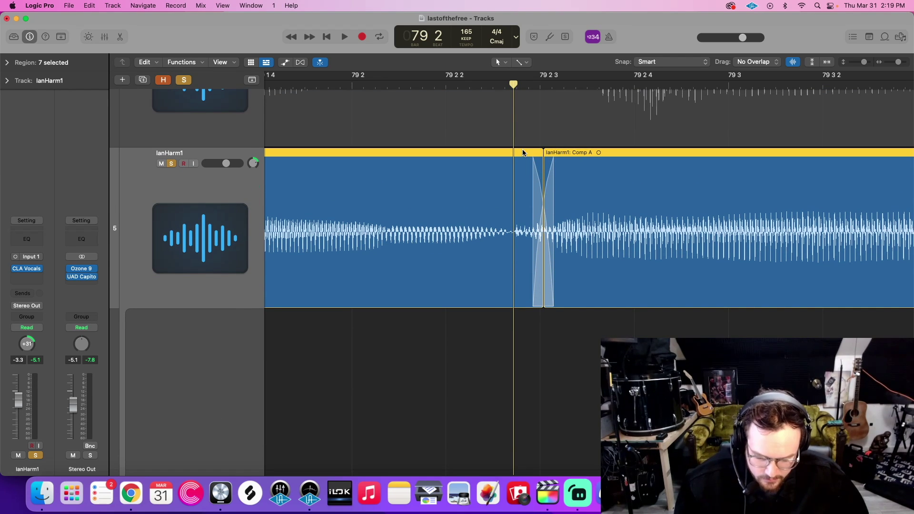
Select the small Comp A.2 region containing the flub near 79 2 3 and delete it.
{"action": "left_click", "coordinate": [523, 153]}
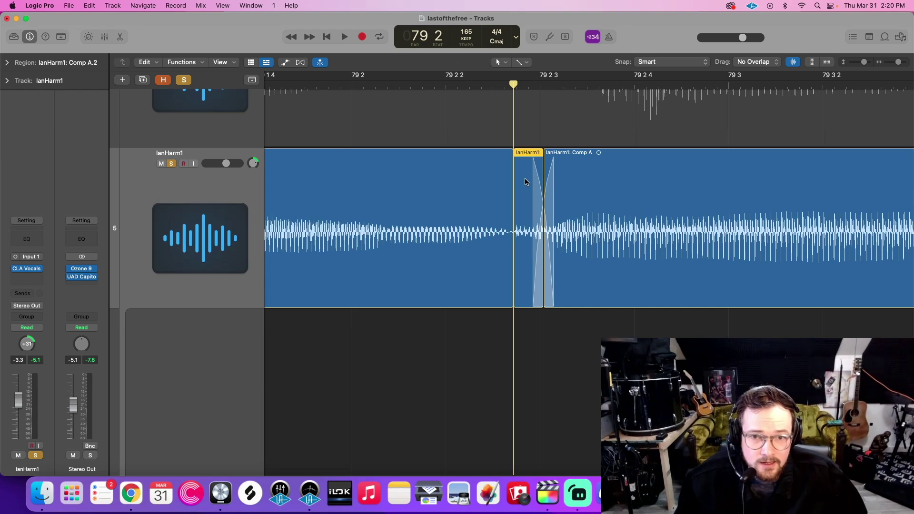
{"action": "left_click", "coordinate": [520, 161], "text": "shift"}
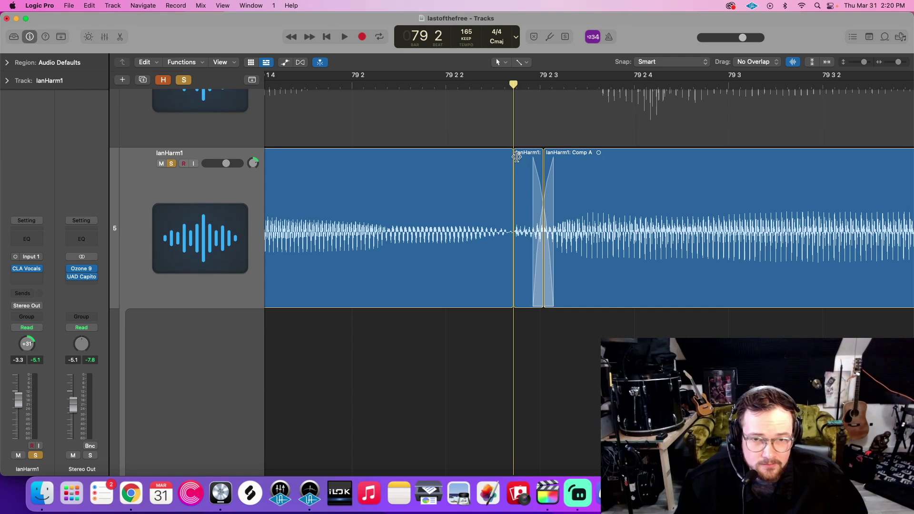
{"action": "left_click", "coordinate": [520, 160]}
{"action": "key", "text": "Delete"}
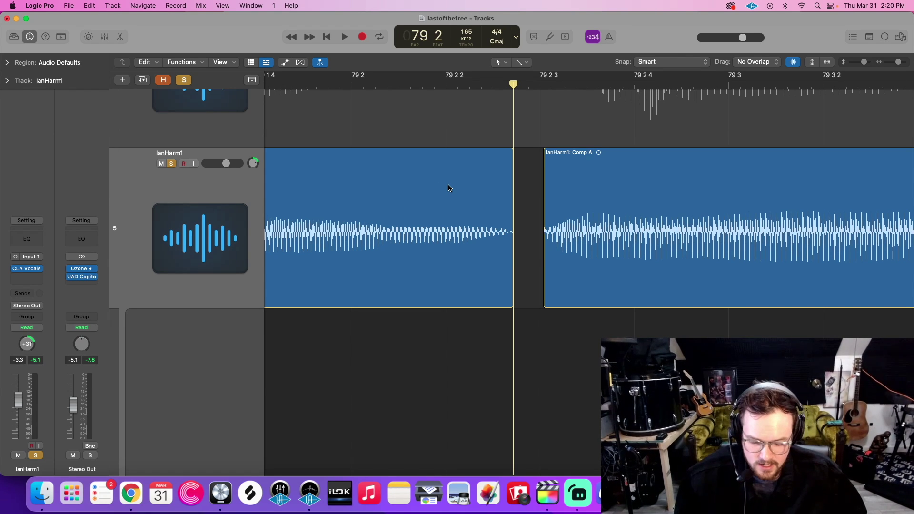
Try a single crossfade across the gap, play it back, then undo it.
{"action": "left_click_drag", "start_coordinate": [441, 185], "coordinate": [609, 204]}
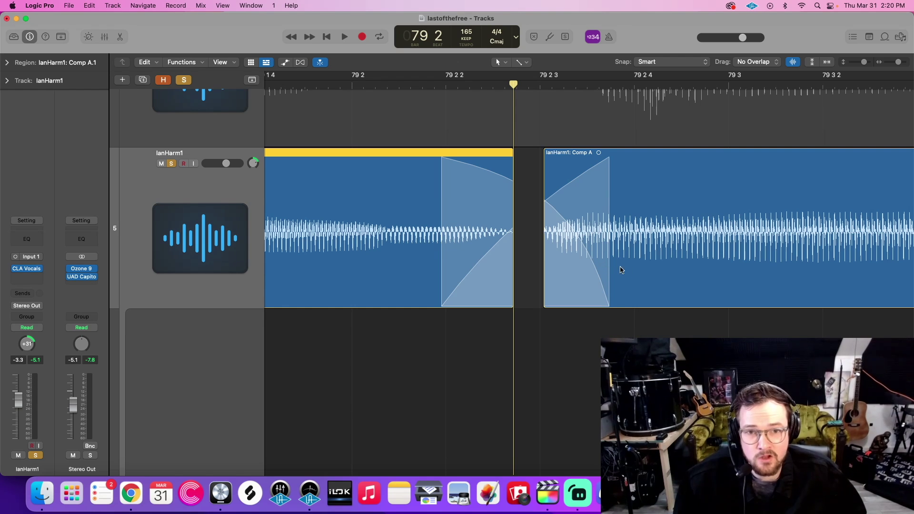
{"action": "left_click", "coordinate": [355, 85]}
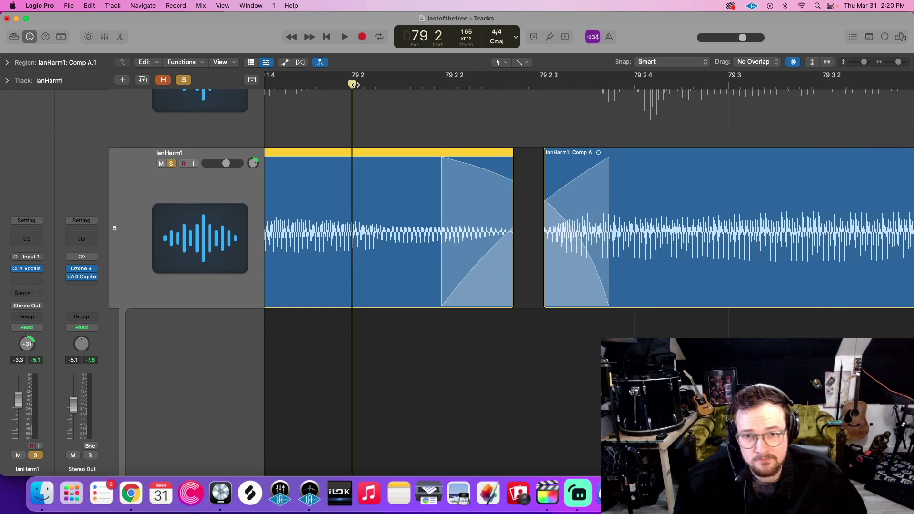
{"action": "key", "text": "space"}
{"action": "key", "text": "space"}
{"action": "scroll", "coordinate": [576, 175], "scroll_direction": "left", "scroll_amount": 10}
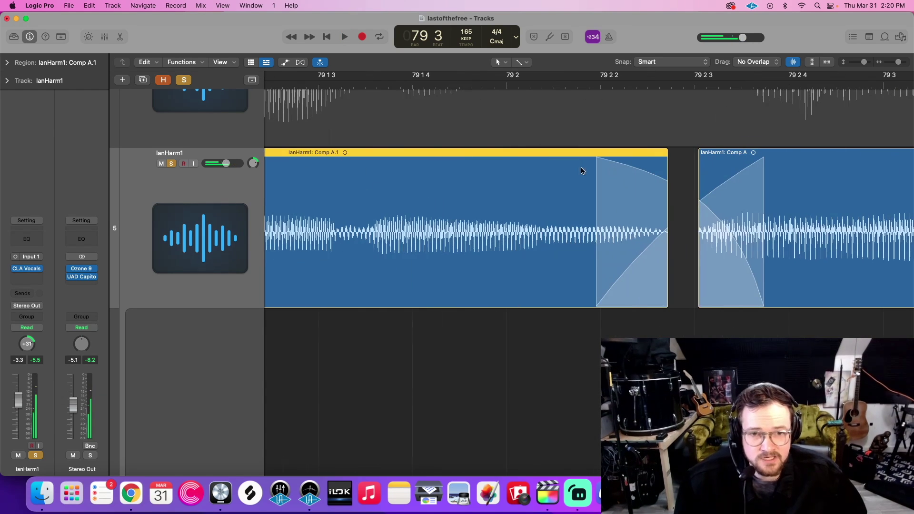
{"action": "key", "text": "super+z"}
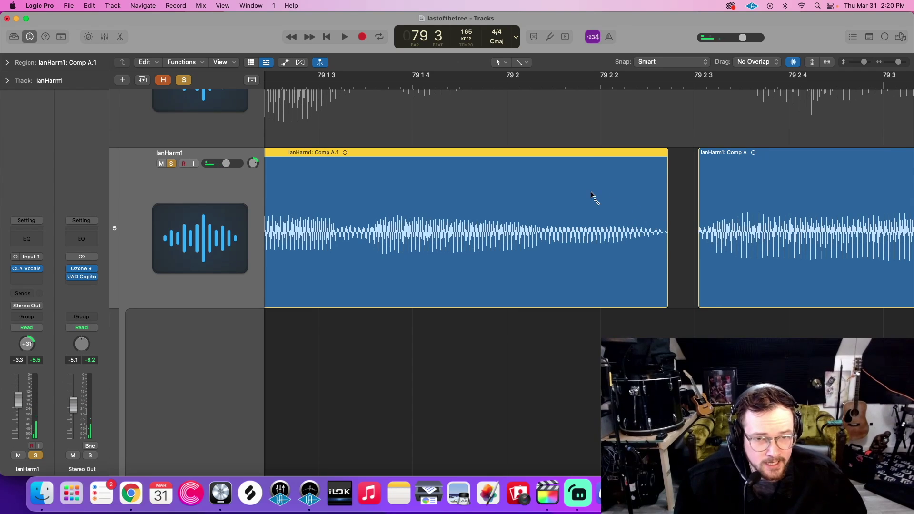
Add a long fade-out at Comp A.1's end and a short fade-in at Comp A's start, then audition.
{"action": "left_click_drag", "start_coordinate": [581, 194], "coordinate": [681, 233]}
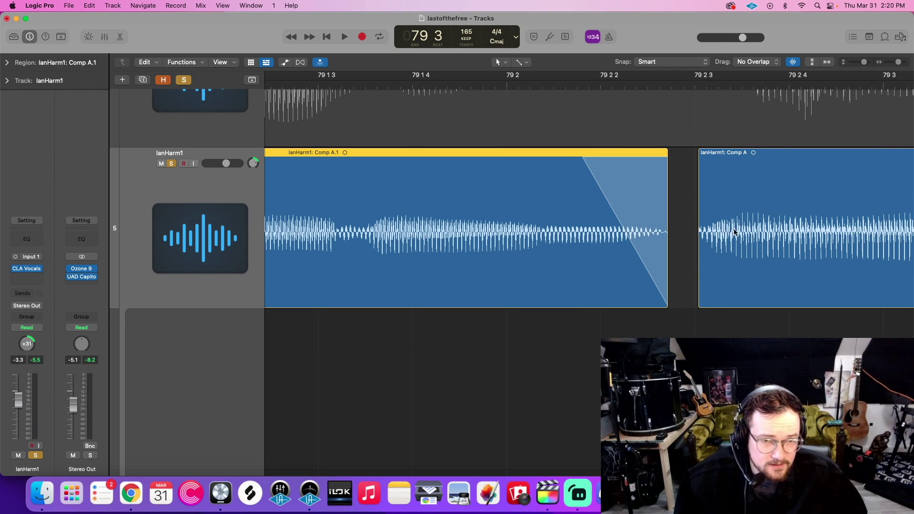
{"action": "left_click_drag", "start_coordinate": [719, 200], "coordinate": [703, 241]}
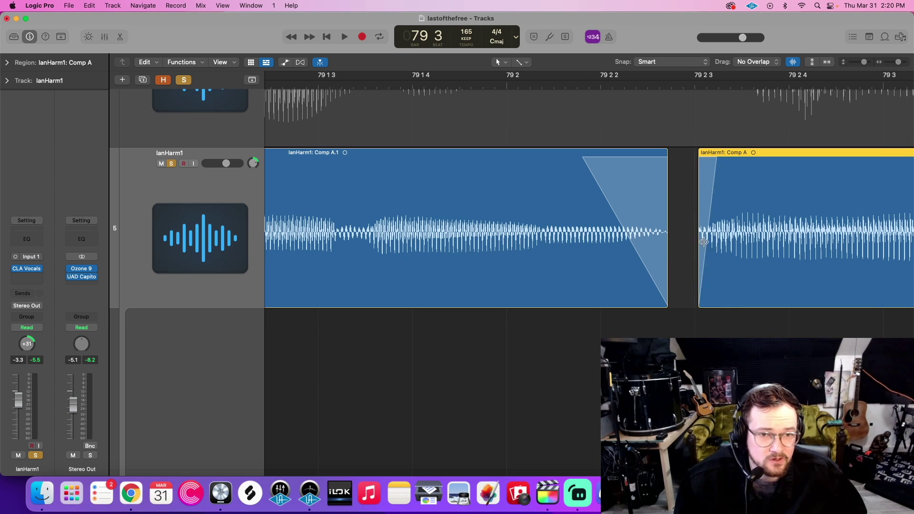
{"action": "left_click", "coordinate": [537, 75]}
{"action": "key", "text": "space"}
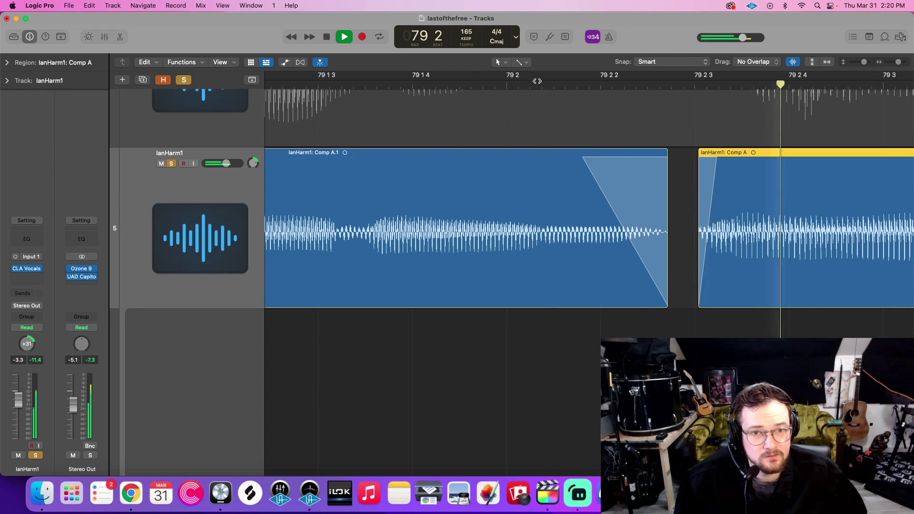
{"action": "scroll", "coordinate": [617, 150], "scroll_direction": "left", "scroll_amount": 10}
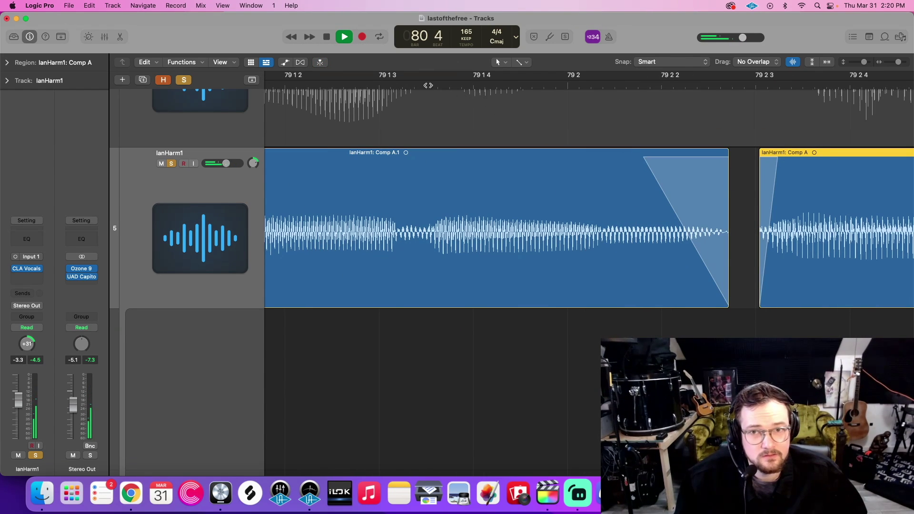
{"action": "left_click", "coordinate": [394, 82]}
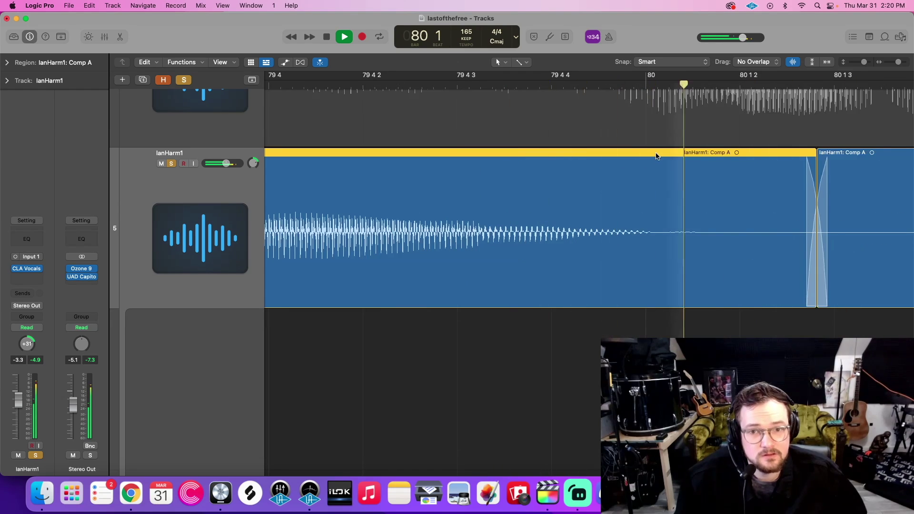
{"action": "key", "text": "space"}
{"action": "scroll", "coordinate": [652, 153], "scroll_direction": "left", "scroll_amount": 5}
{"action": "scroll", "coordinate": [653, 153], "scroll_direction": "left", "scroll_amount": 5}
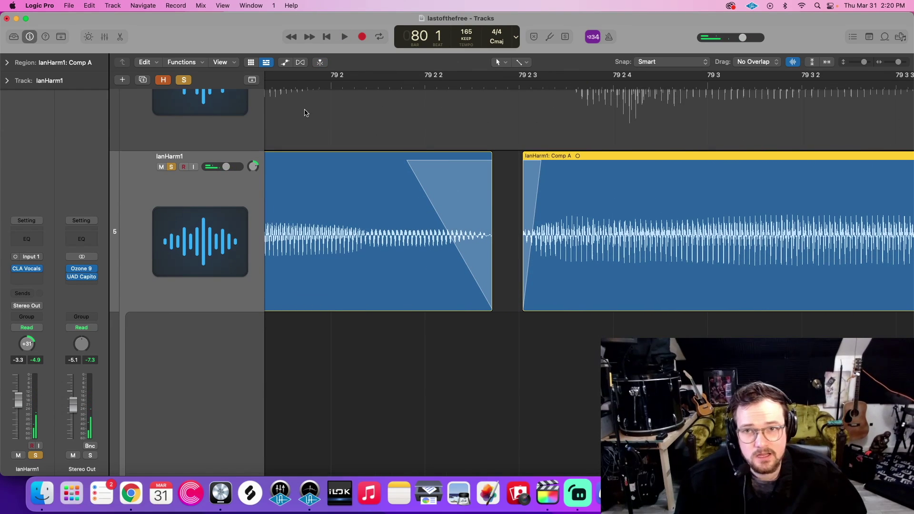
Unsolo all tracks, then fill the gap and delete the new region to clear the fades.
{"action": "left_click", "coordinate": [185, 81]}
{"action": "scroll", "coordinate": [591, 194], "scroll_direction": "up", "scroll_amount": 5}
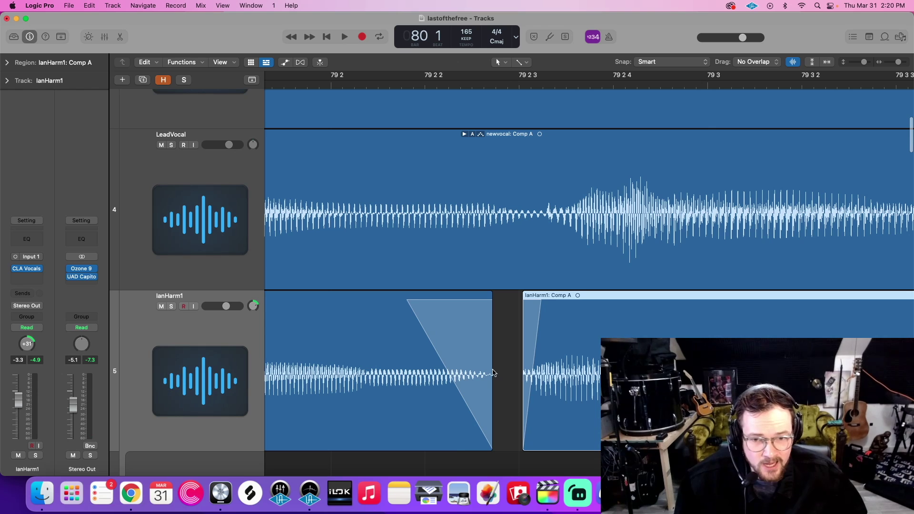
{"action": "left_click_drag", "start_coordinate": [492, 372], "coordinate": [491, 373]}
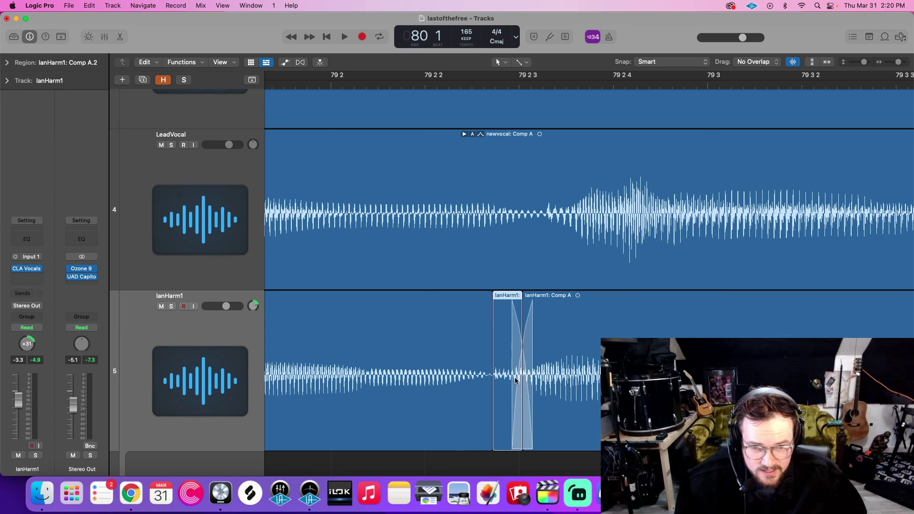
{"action": "key", "text": "Delete"}
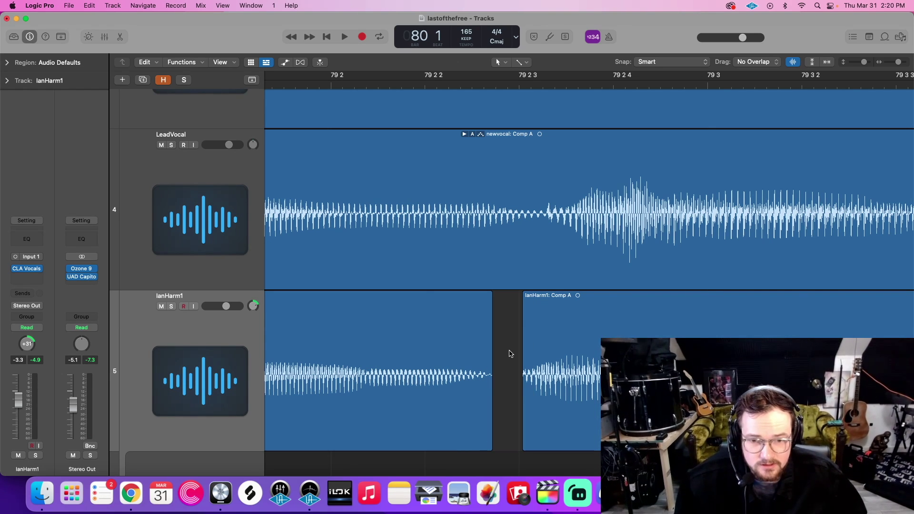
{"action": "scroll", "coordinate": [510, 357], "scroll_direction": "up", "scroll_amount": 2}
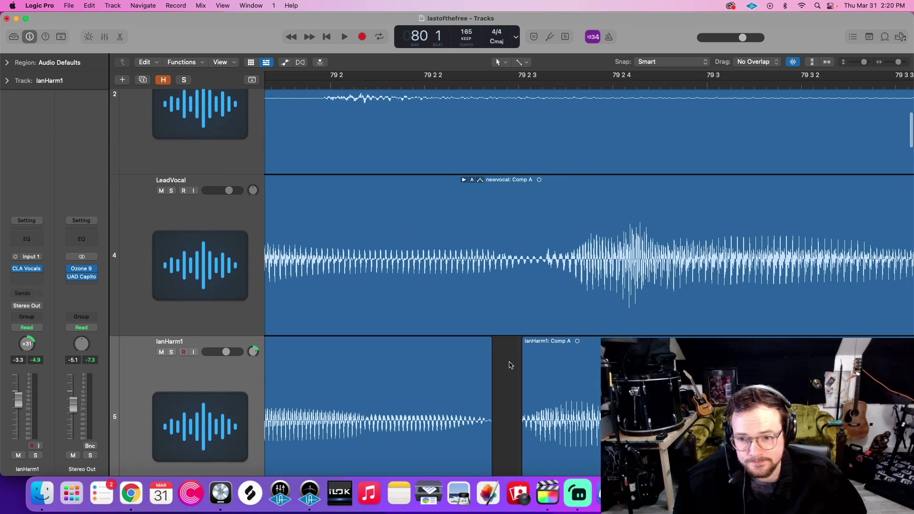